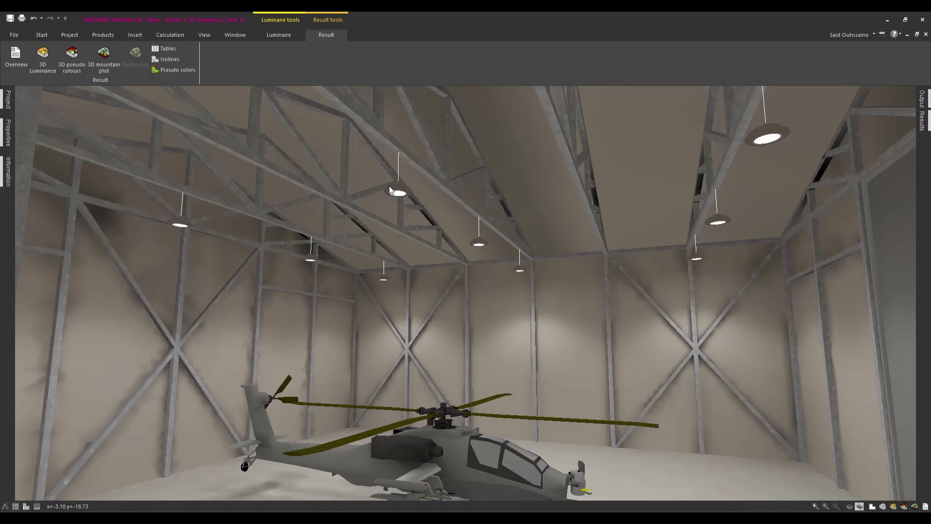
# - Orbit the 3D luminance view to look around the lit hangar model
pyautogui.moveTo(324, 226)
pyautogui.mouseDown()
pyautogui.moveTo(368, 222)
pyautogui.moveTo(436, 246)
pyautogui.mouseUp()
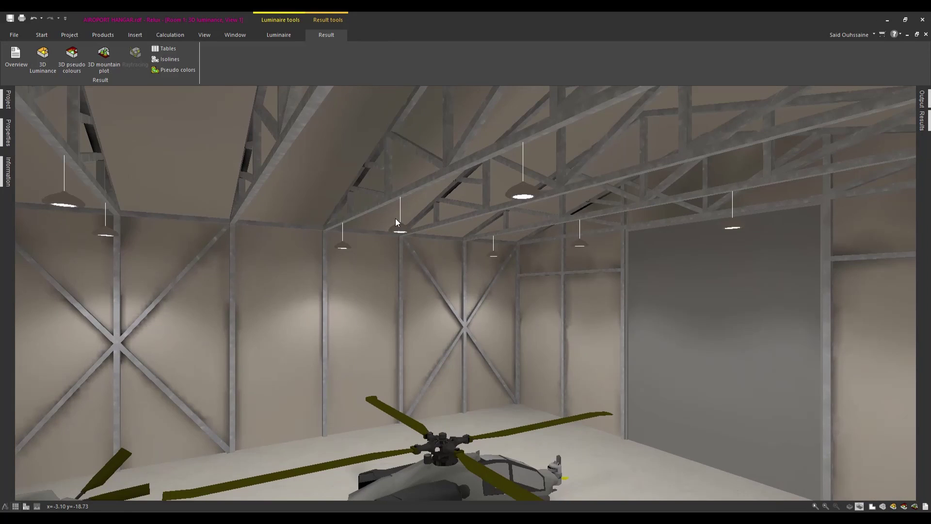
pyautogui.click(102, 35)
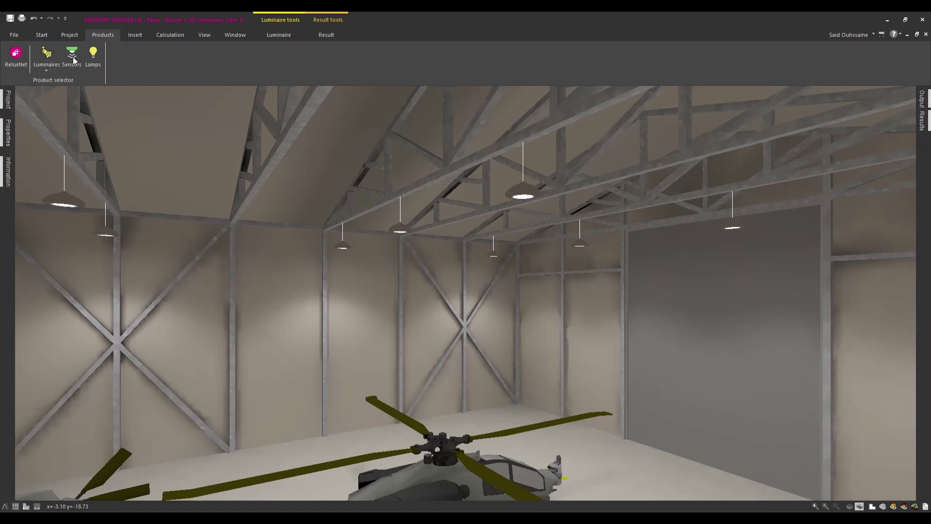
pyautogui.click(51, 73)
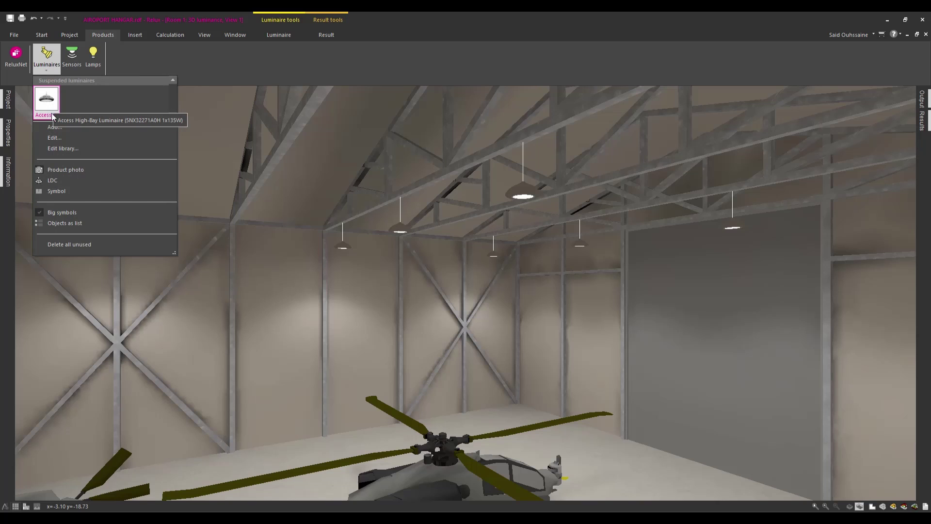
pyautogui.click(53, 137)
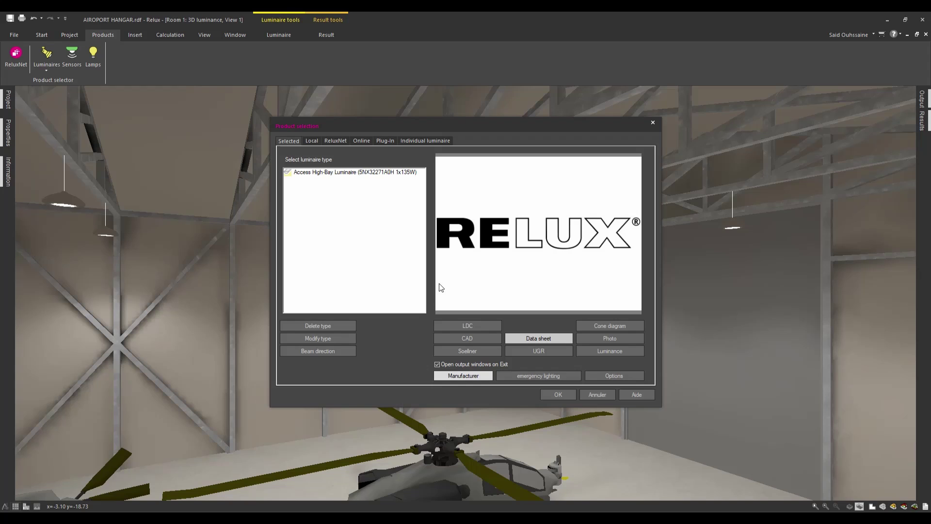
pyautogui.click(371, 173)
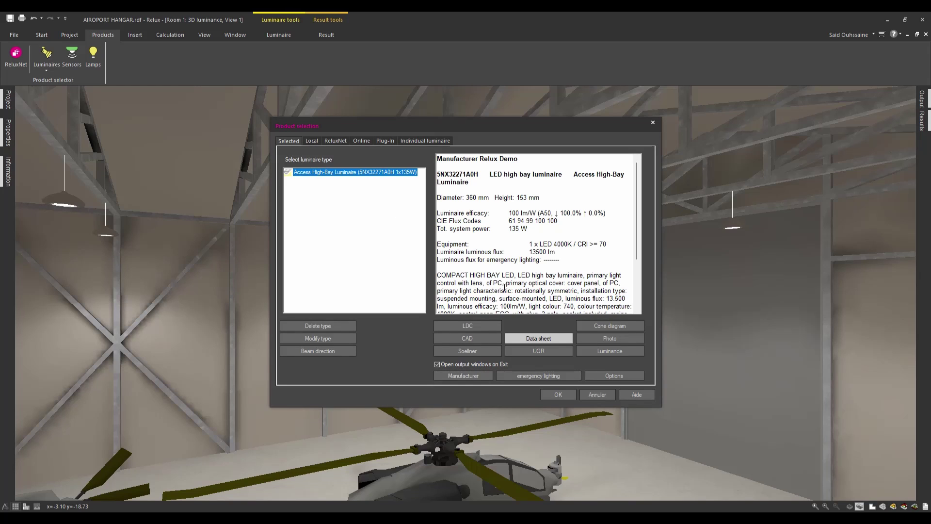
pyautogui.click(548, 340)
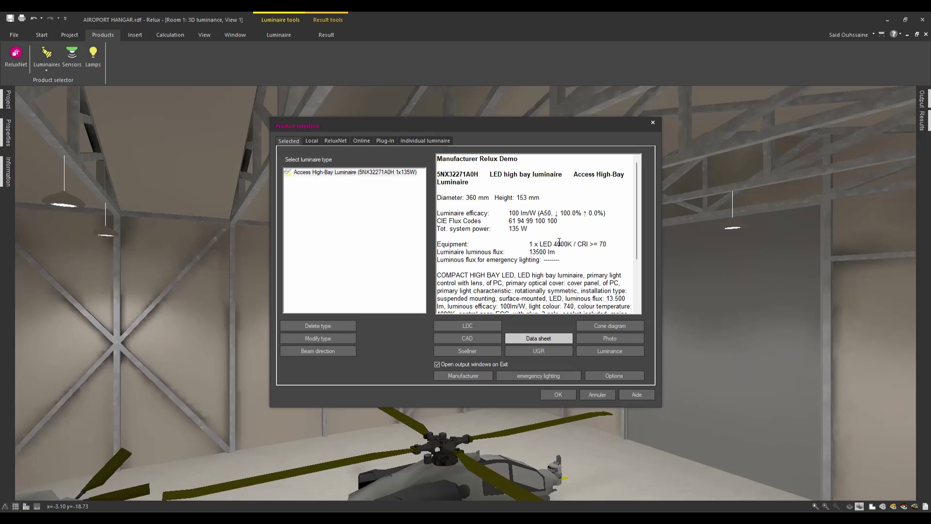
pyautogui.moveTo(554, 244); pyautogui.dragTo(571, 243)
pyautogui.click(652, 123)
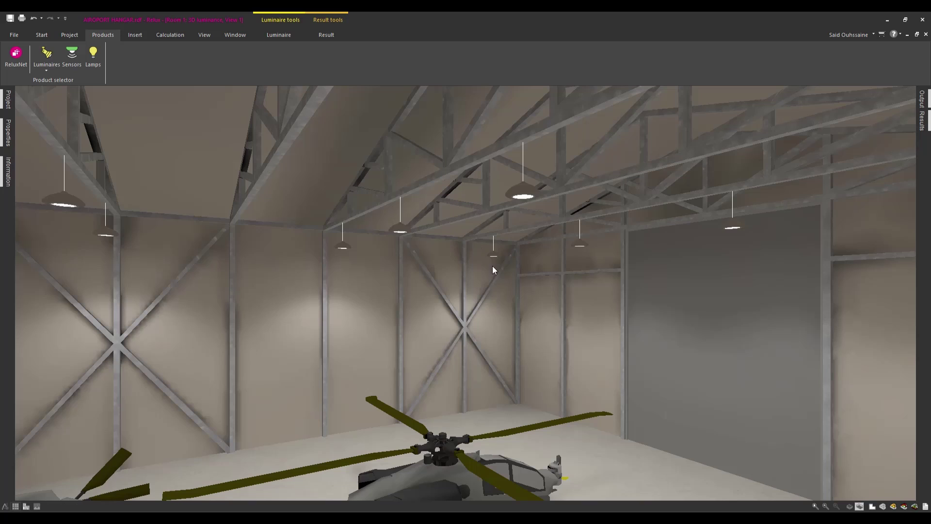
# - Orbit and zoom toward the ceiling trusses, then move to the Result tools
pyautogui.moveTo(532, 288)
pyautogui.mouseDown()
pyautogui.moveTo(554, 270)
pyautogui.moveTo(505, 274)
pyautogui.moveTo(536, 255)
pyautogui.moveTo(543, 265)
pyautogui.mouseUp()
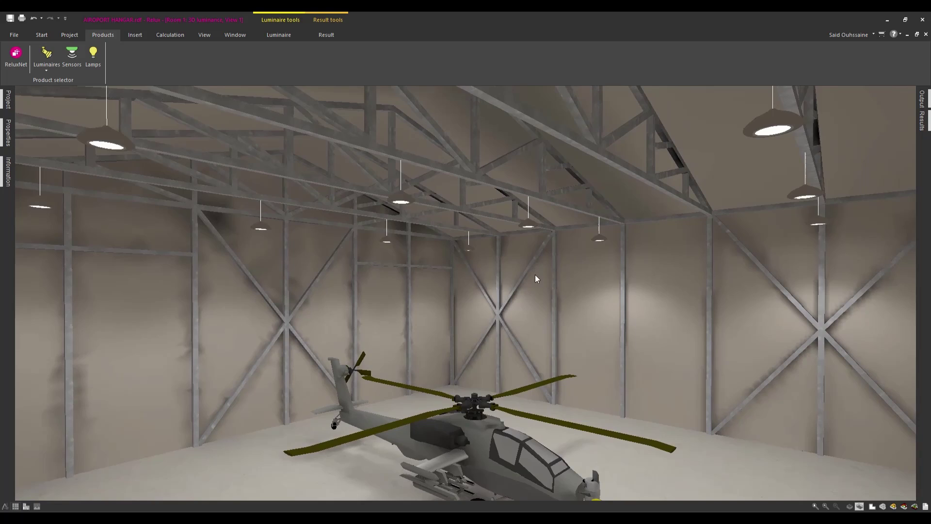
pyautogui.scroll(3, 728, 189)
pyautogui.scroll(-3, 705, 214)
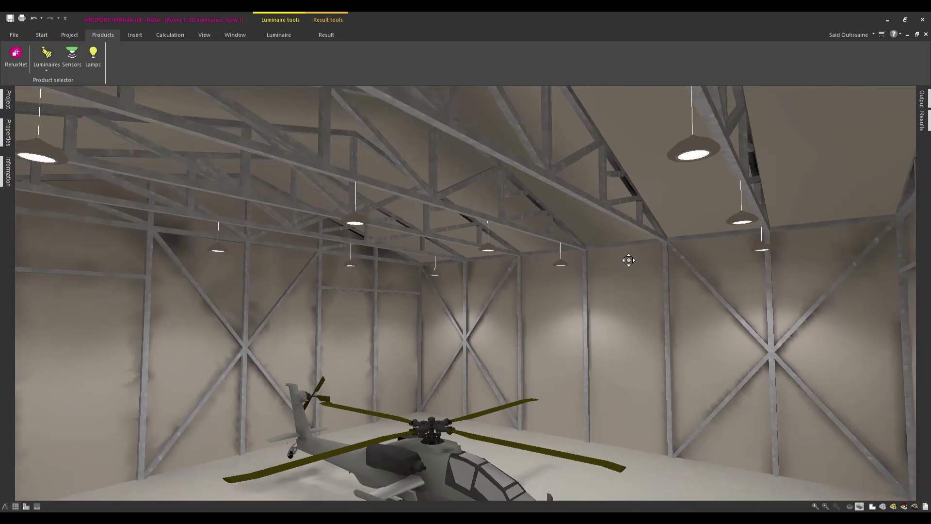
pyautogui.moveTo(632, 257); pyautogui.dragTo(682, 104)
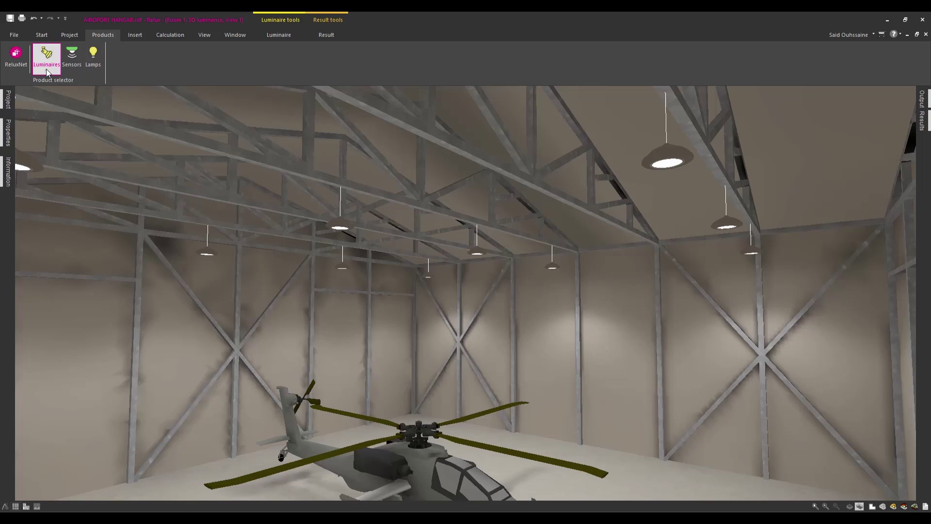
pyautogui.click(326, 34)
pyautogui.moveTo(245, 155)
pyautogui.mouseDown()
pyautogui.moveTo(231, 90)
pyautogui.moveTo(277, 145)
pyautogui.mouseUp()
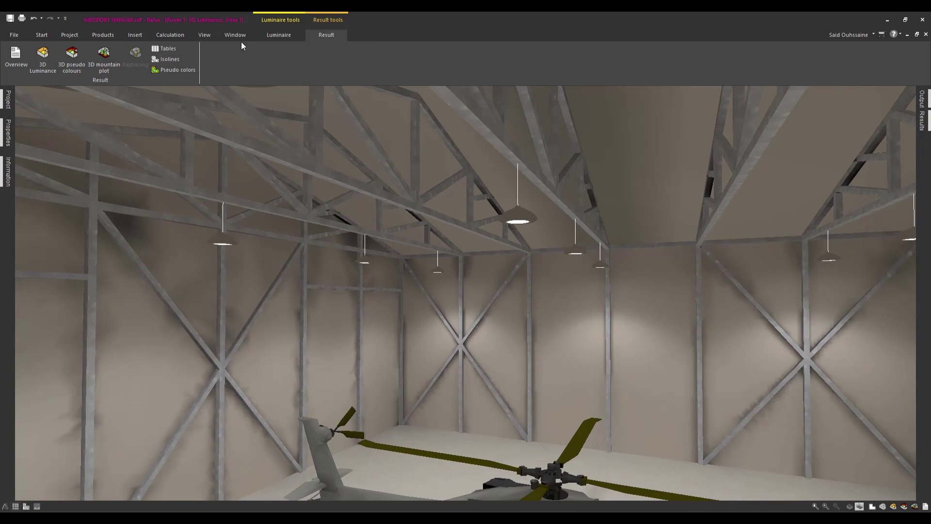
# - Apply the Extended window layout and close the Luminaire list panel
pyautogui.click(235, 35)
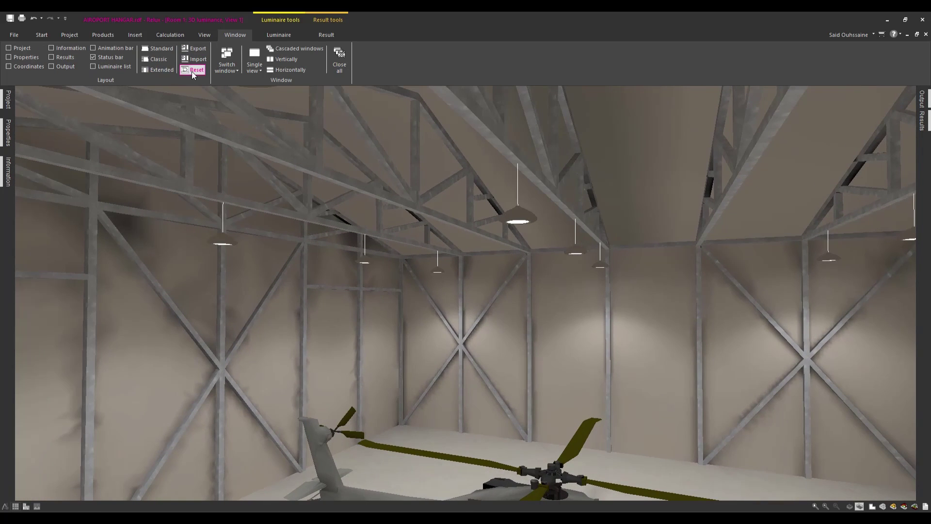
pyautogui.click(155, 70)
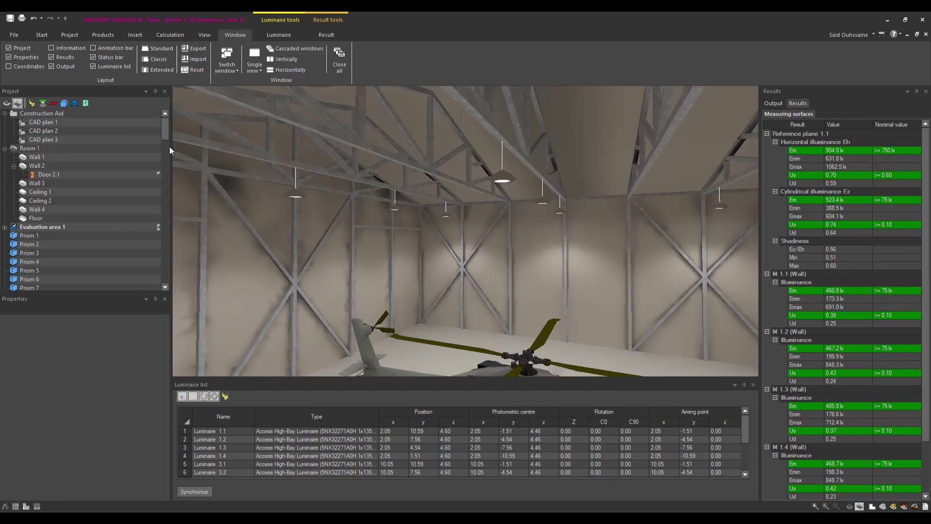
pyautogui.moveTo(424, 286); pyautogui.dragTo(466, 289)
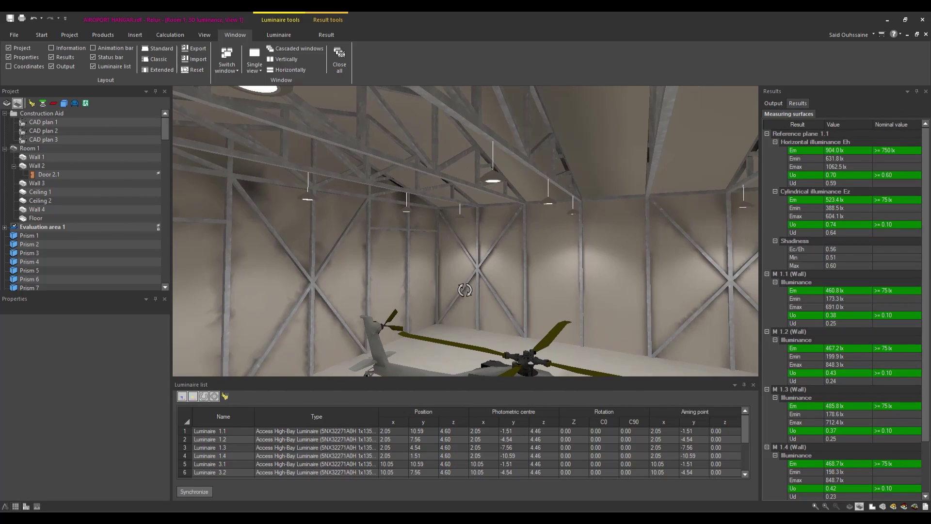
pyautogui.moveTo(406, 224); pyautogui.dragTo(423, 224)
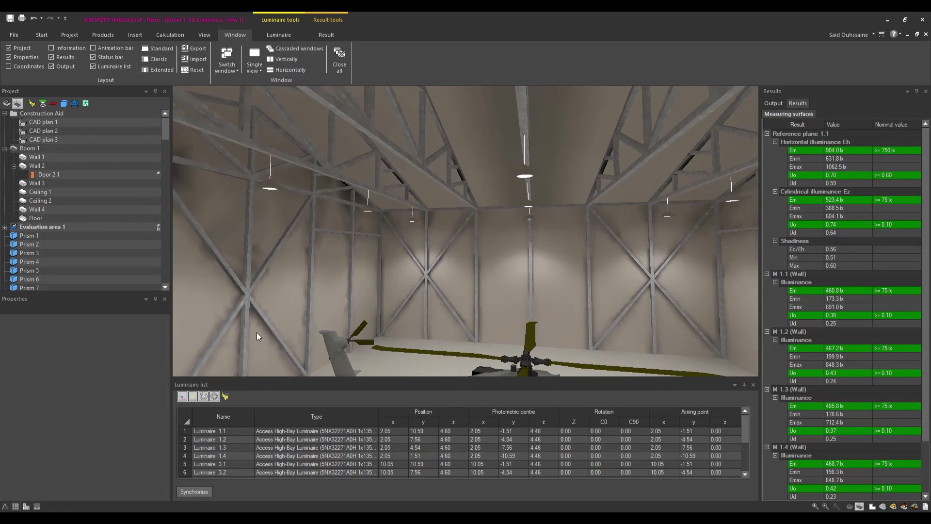
pyautogui.click(753, 384)
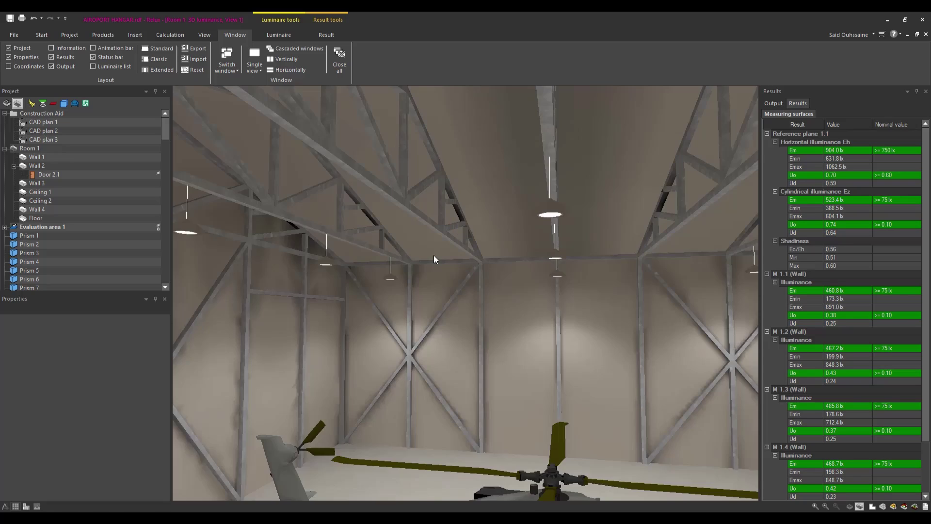
# - Select Row 1, then Row 3 in the project tree to view their properties
pyautogui.moveTo(434, 256); pyautogui.dragTo(175, 201)
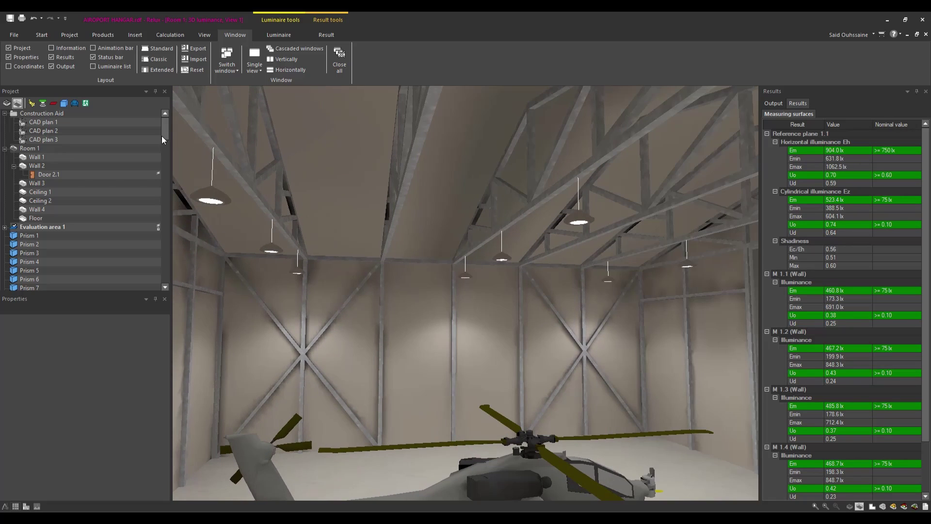
pyautogui.moveTo(165, 130); pyautogui.dragTo(167, 274)
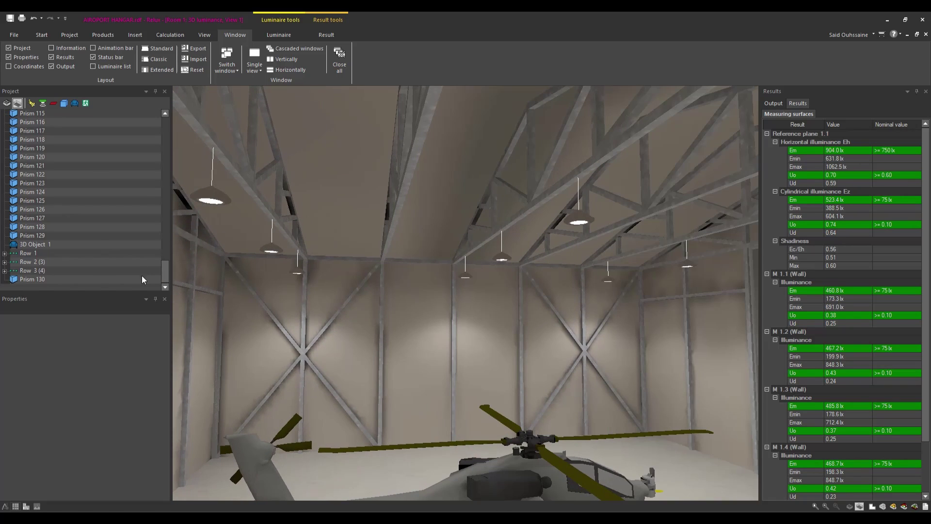
pyautogui.click(25, 253)
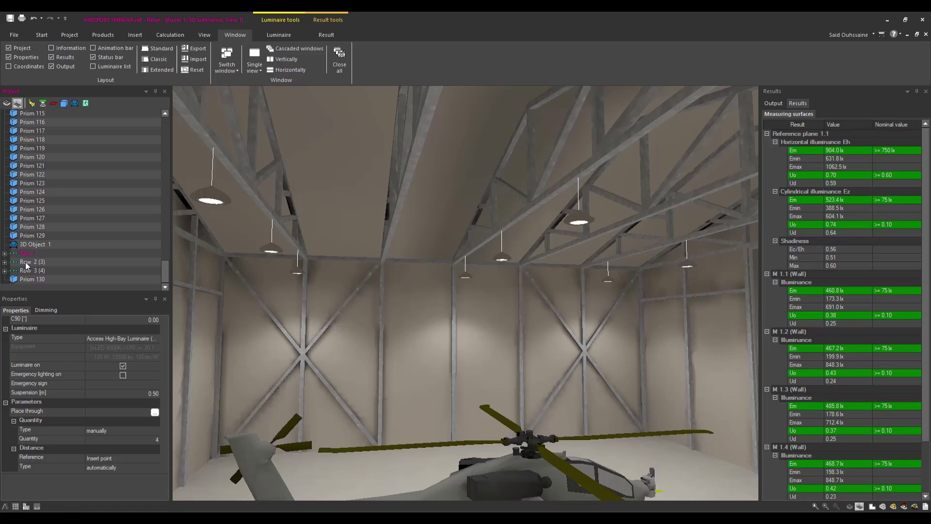
pyautogui.click(24, 253)
# - Switch to the editable 3D view and orbit to look up at the ceiling trusses
pyautogui.click(46, 34)
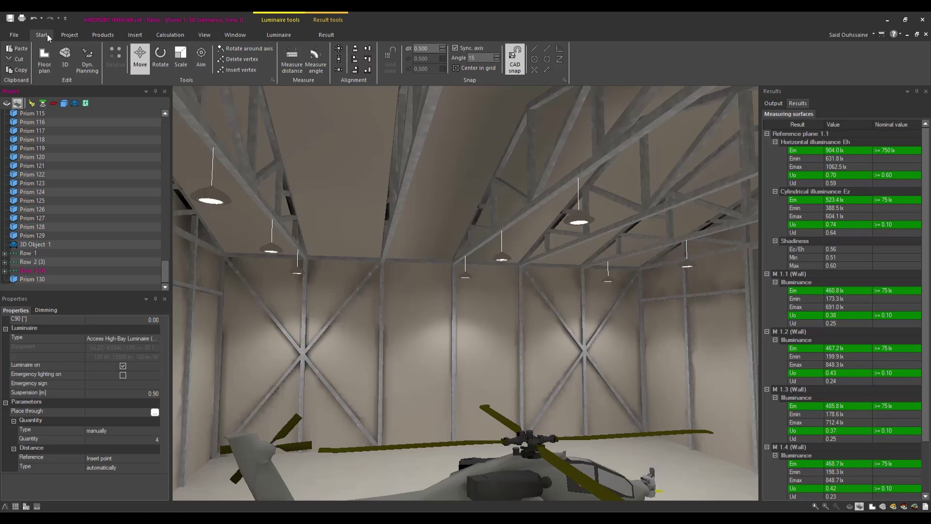
pyautogui.click(66, 55)
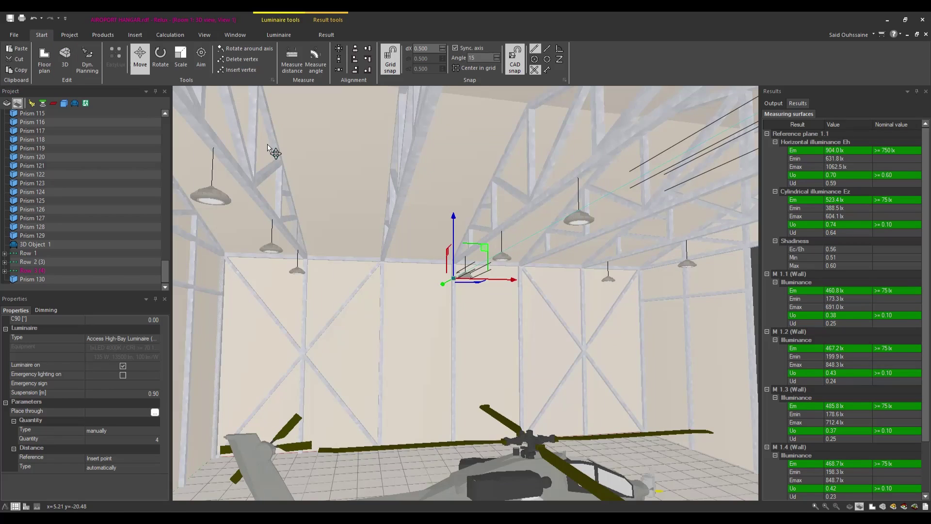
pyautogui.moveTo(339, 198); pyautogui.dragTo(402, 219, button='middle')
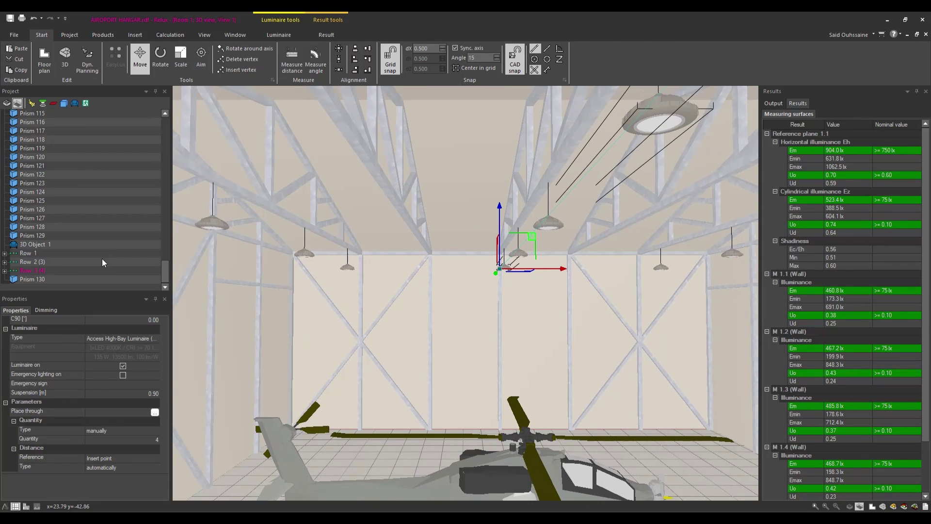
pyautogui.moveTo(430, 298); pyautogui.dragTo(443, 291, button='middle')
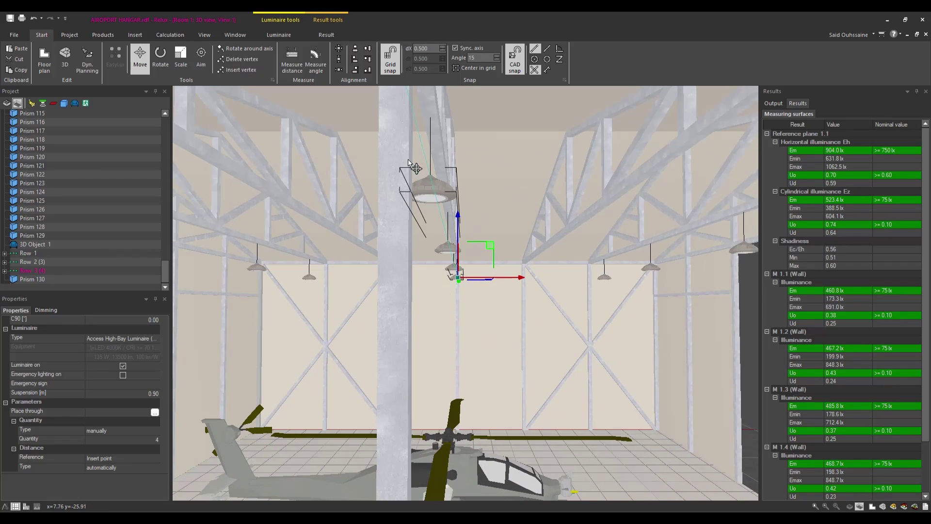
pyautogui.moveTo(452, 253)
pyautogui.mouseDown(button='middle')
pyautogui.moveTo(433, 242)
pyautogui.moveTo(417, 297)
pyautogui.mouseUp(button='middle')
pyautogui.moveTo(341, 298)
pyautogui.mouseDown(button='middle')
pyautogui.moveTo(380, 288)
pyautogui.moveTo(294, 305)
pyautogui.moveTo(305, 307)
pyautogui.mouseUp(button='middle')
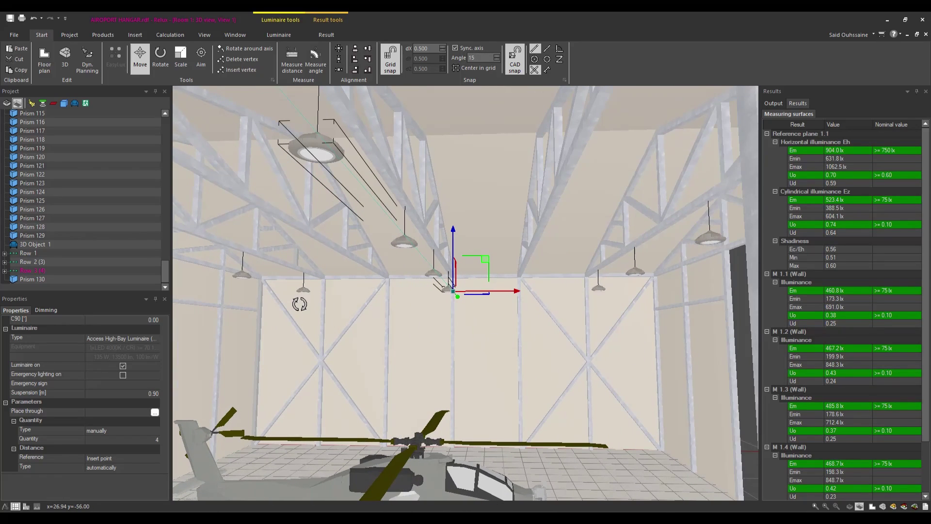
# - Select Rows 1, 2 and 3 together in the project tree
pyautogui.keyDown('ctrl'); pyautogui.click(32, 263); pyautogui.keyUp('ctrl')
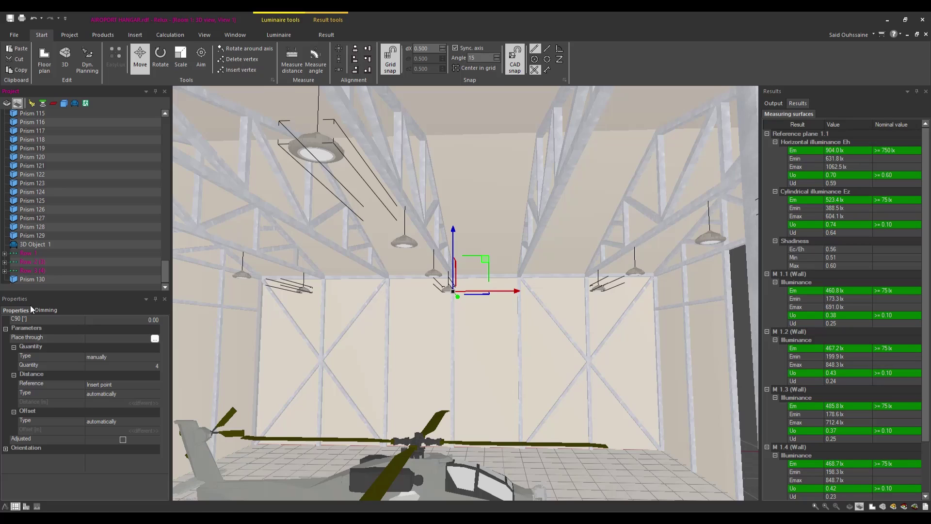
# - In the rows' Dimming colour chooser, choose 3000 K Halogen Glühlampe by colour temperature
pyautogui.click(44, 311)
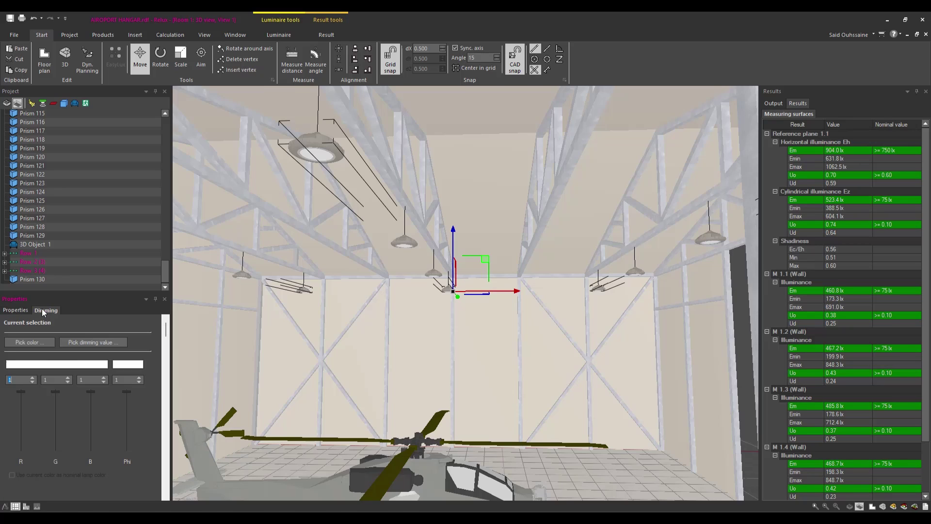
pyautogui.click(37, 344)
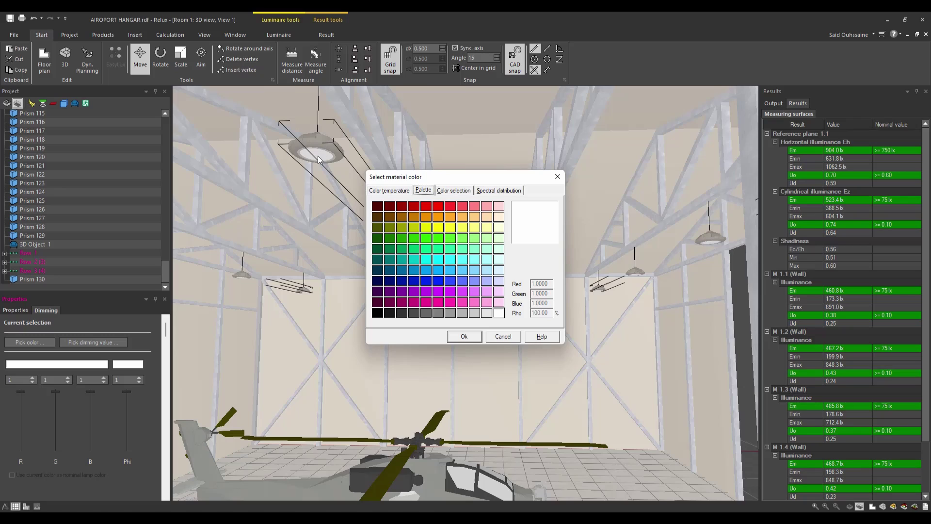
pyautogui.click(396, 193)
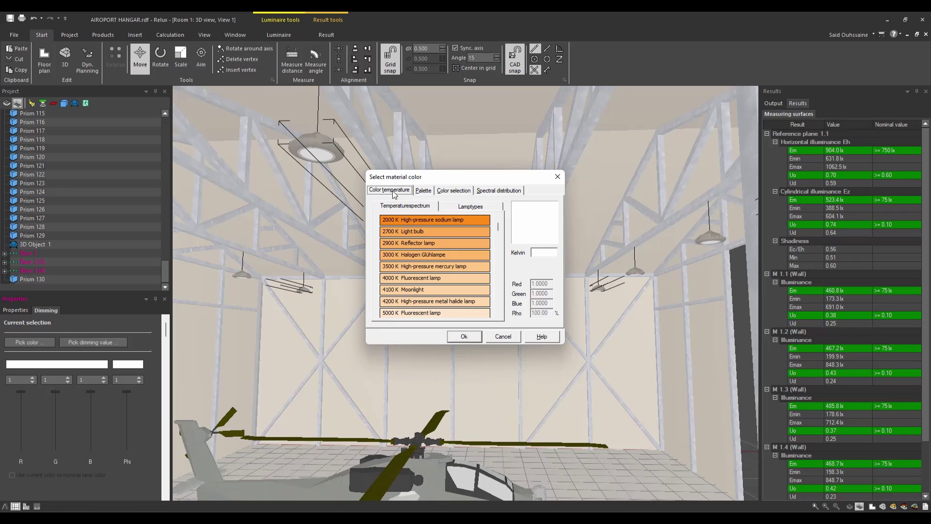
pyautogui.click(468, 222)
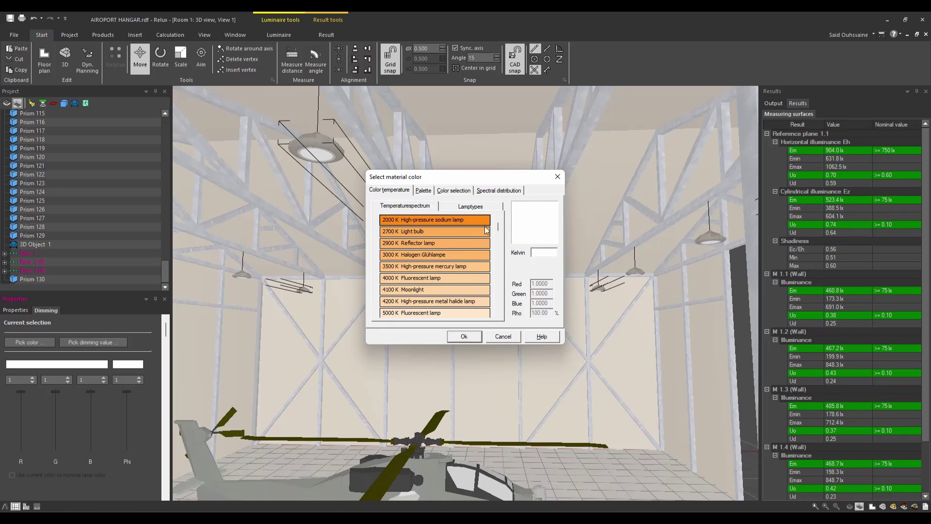
pyautogui.moveTo(497, 224); pyautogui.dragTo(499, 312)
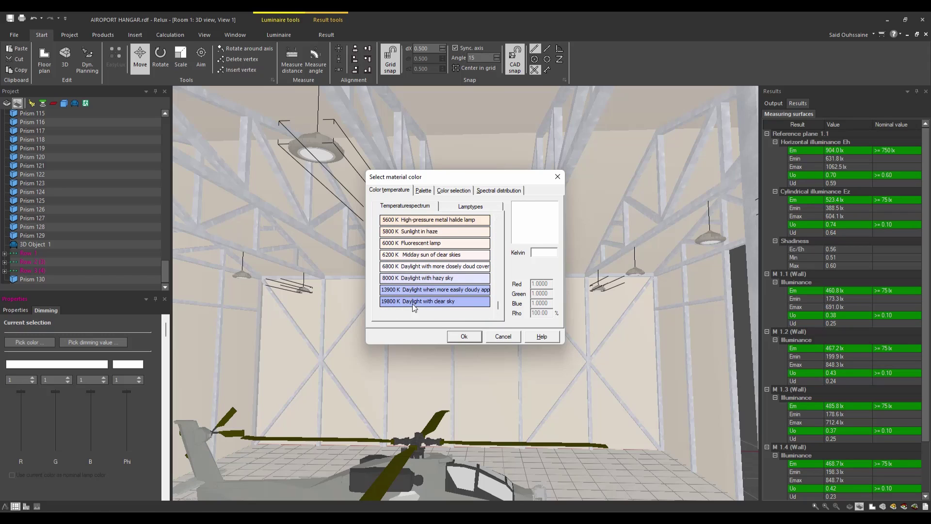
pyautogui.moveTo(500, 310); pyautogui.dragTo(502, 219)
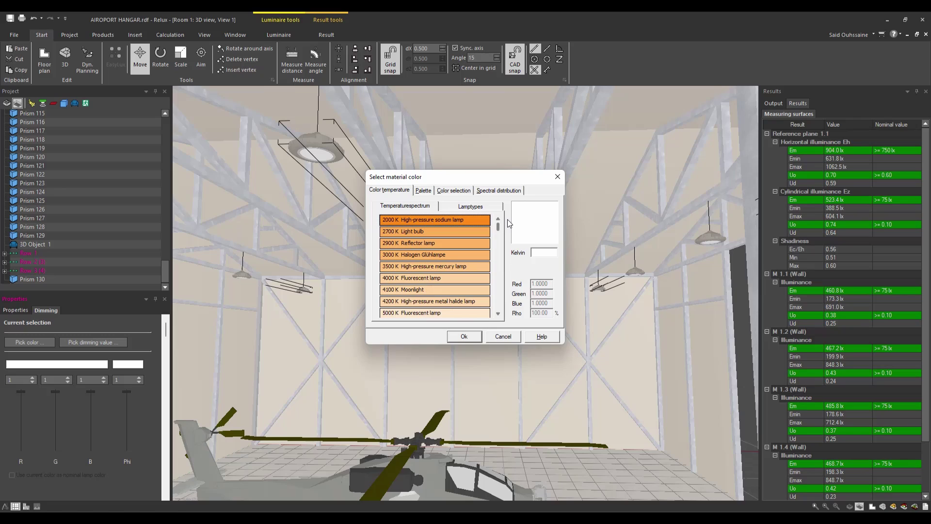
pyautogui.click(425, 256)
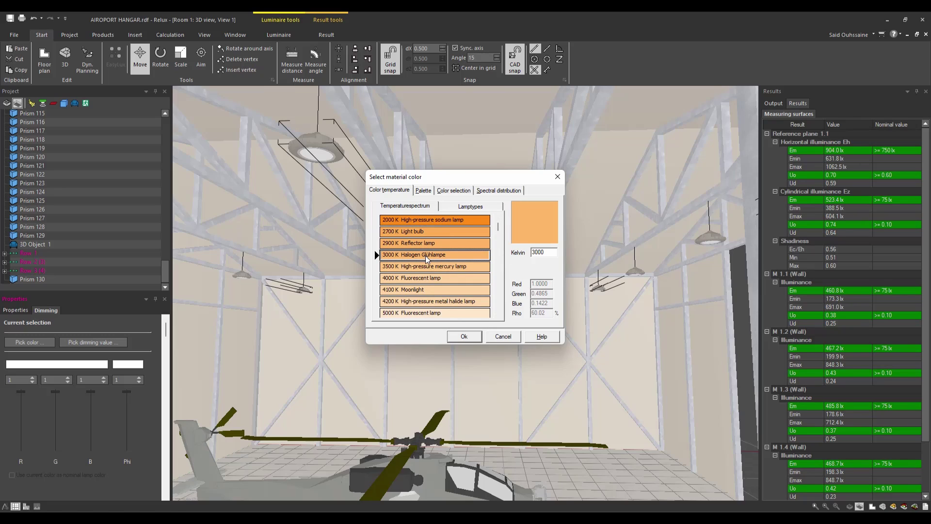
# - Confirm the 3000 K colour and inspect the orange ceiling luminaires and helicopter-level interior
pyautogui.click(473, 337)
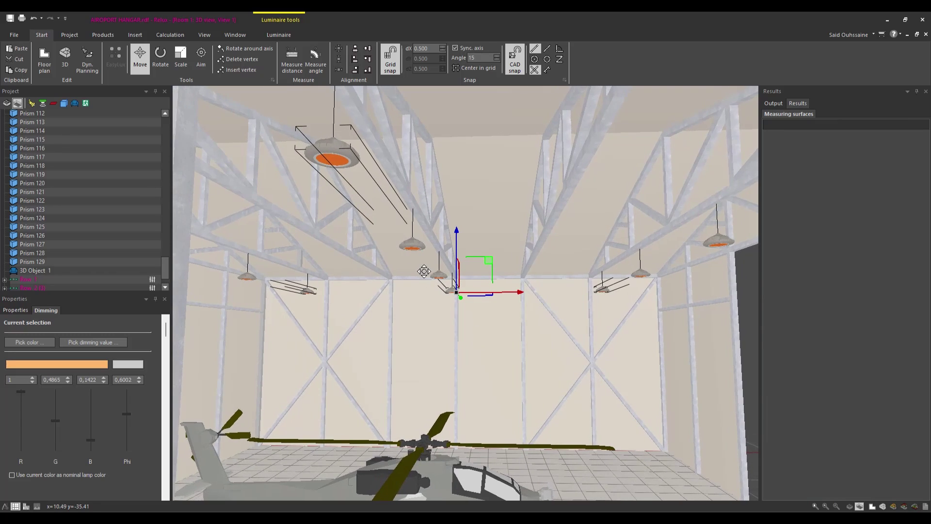
pyautogui.scroll(-4, 424, 271)
pyautogui.scroll(-2, 424, 271)
pyautogui.scroll(8, 357, 175)
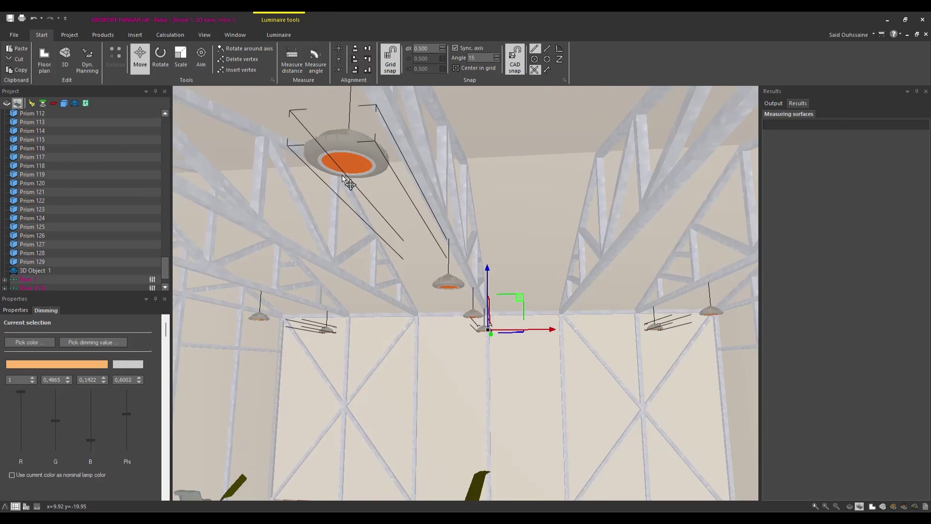
pyautogui.scroll(-1, 350, 182)
pyautogui.scroll(-4, 485, 312)
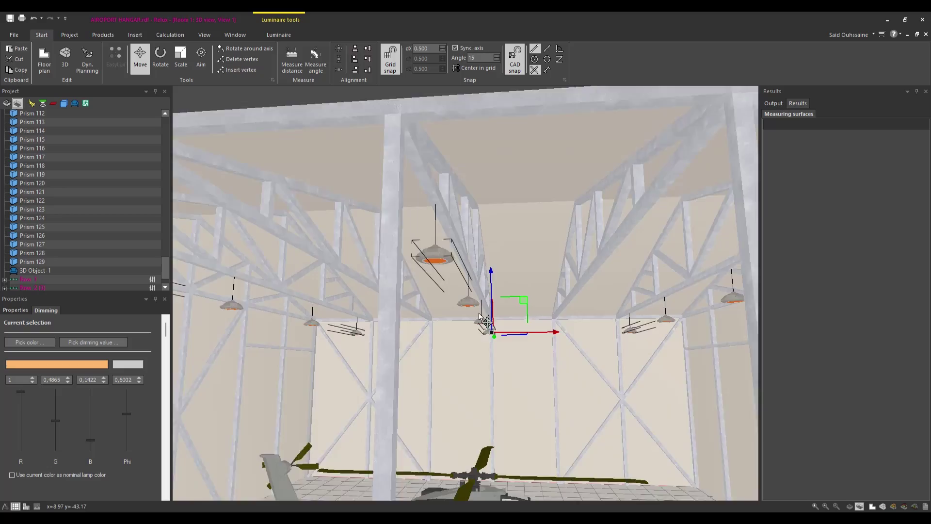
pyautogui.scroll(5, 484, 321)
pyautogui.moveTo(466, 291)
pyautogui.mouseDown(button='middle')
pyautogui.moveTo(459, 180)
pyautogui.moveTo(487, 235)
pyautogui.moveTo(465, 255)
pyautogui.moveTo(547, 284)
pyautogui.moveTo(352, 279)
pyautogui.moveTo(475, 264)
pyautogui.mouseUp(button='middle')
pyautogui.scroll(3, 459, 180)
pyautogui.scroll(-6, 458, 180)
pyautogui.scroll(-3, 487, 235)
pyautogui.scroll(5, 456, 271)
pyautogui.scroll(3, 547, 284)
pyautogui.scroll(-4, 352, 279)
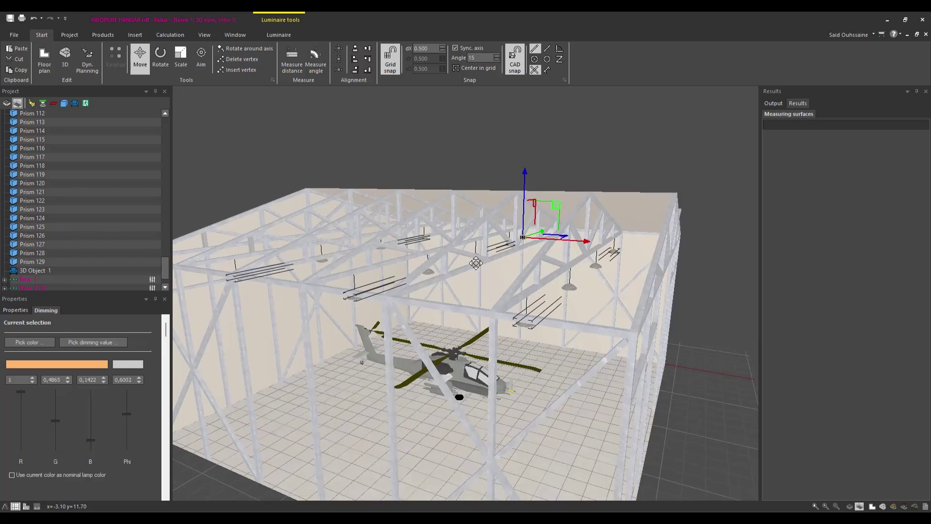
pyautogui.scroll(3, 475, 263)
pyautogui.click(451, 306)
pyautogui.scroll(5, 452, 305)
pyautogui.moveTo(451, 306); pyautogui.dragTo(364, 218, button='middle')
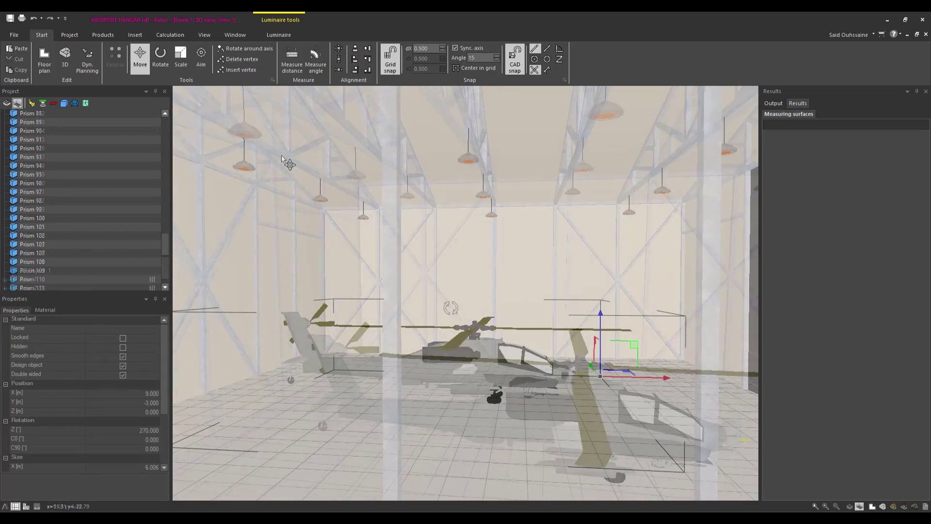
# - Recalculate the lighting and show the warm-toned 3D luminance rendering of the hangar
pyautogui.click(170, 39)
pyautogui.click(15, 58)
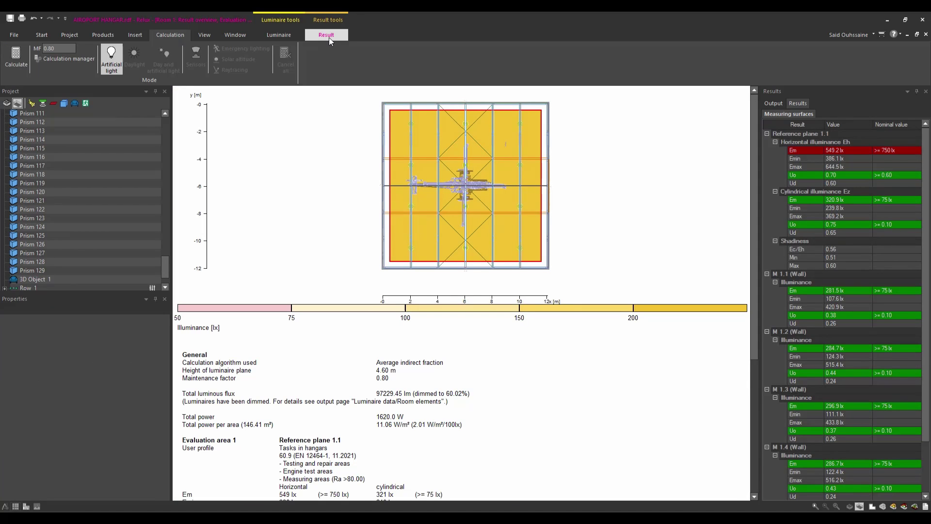
pyautogui.click(328, 37)
pyautogui.click(42, 59)
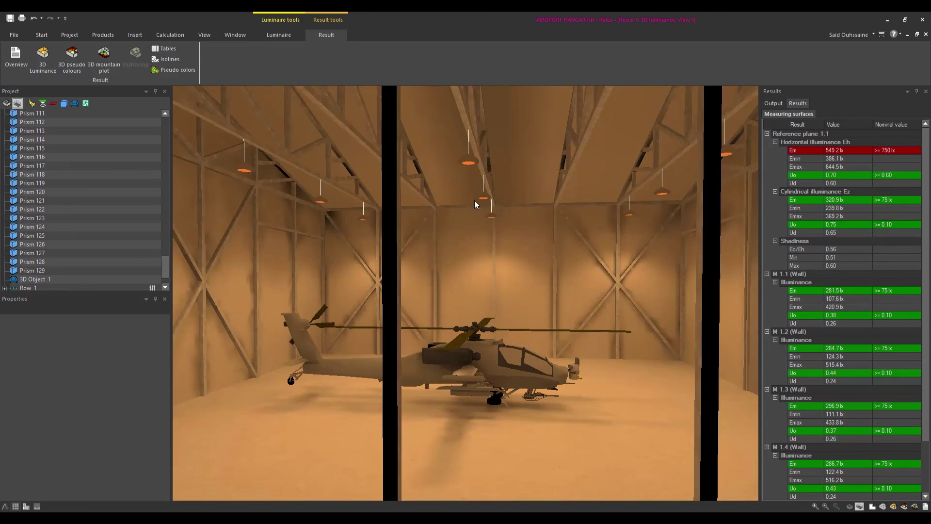
pyautogui.scroll(-4, 475, 200)
pyautogui.moveTo(529, 189)
pyautogui.mouseDown(button='middle')
pyautogui.moveTo(456, 200)
pyautogui.moveTo(484, 194)
pyautogui.mouseUp(button='middle')
pyautogui.scroll(5, 456, 200)
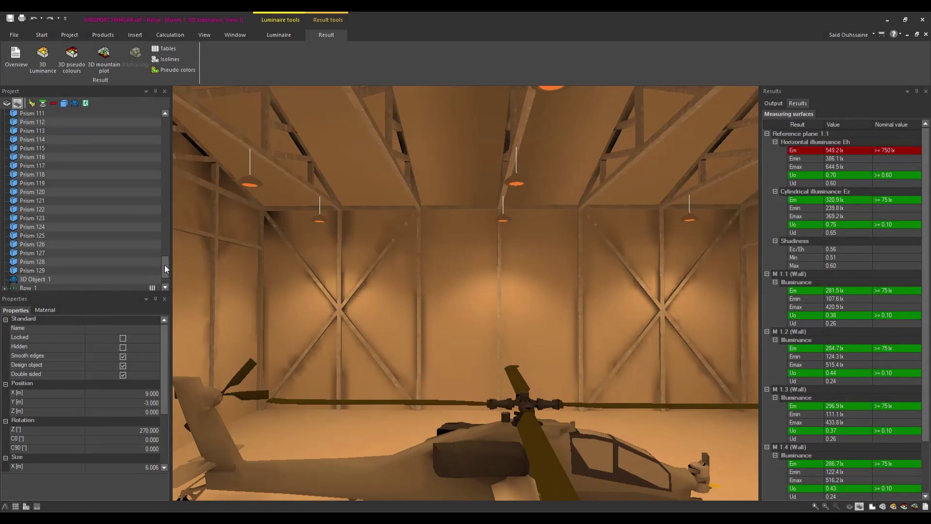
pyautogui.moveTo(164, 265); pyautogui.dragTo(166, 273)
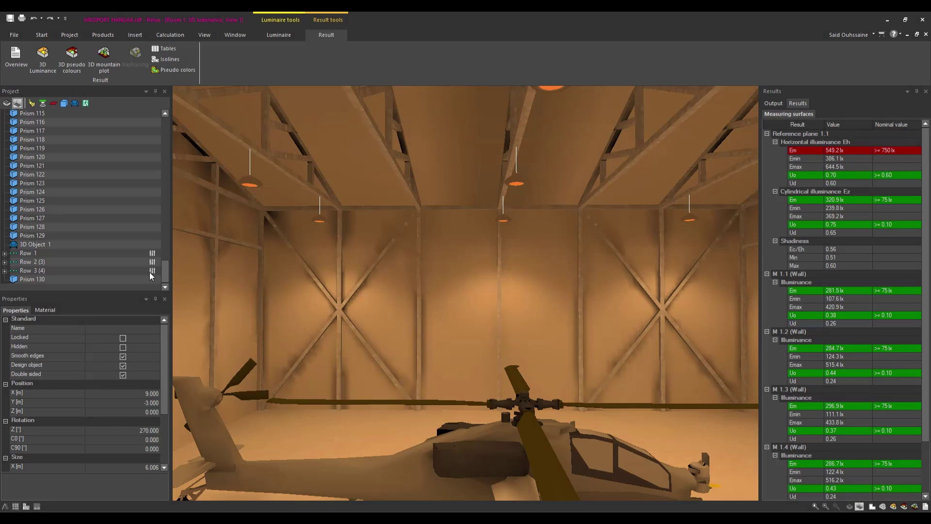
pyautogui.click(25, 261)
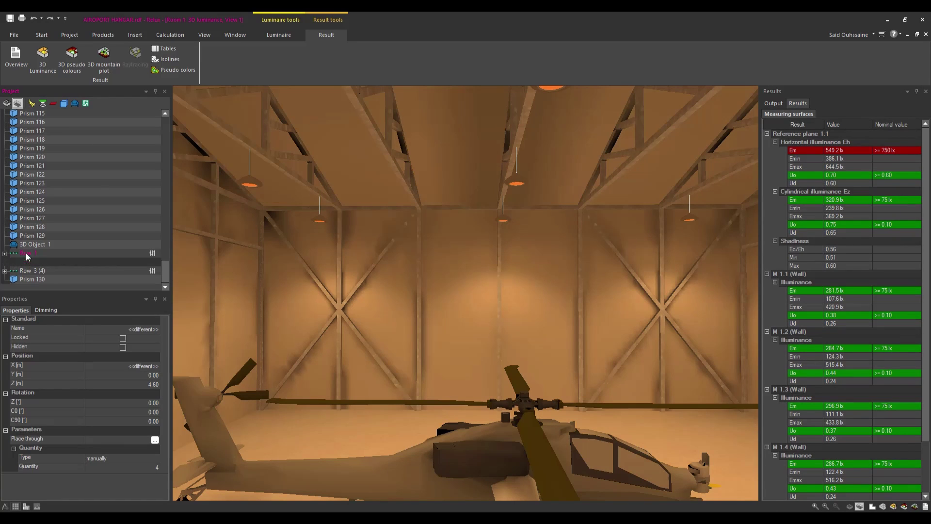
# - With all three rows selected, set their light colour to 6000 K Fluorescent lamp
pyautogui.keyDown('ctrl'); pyautogui.click(35, 270); pyautogui.keyUp('ctrl')
pyautogui.hotkey('shift', 'Up')
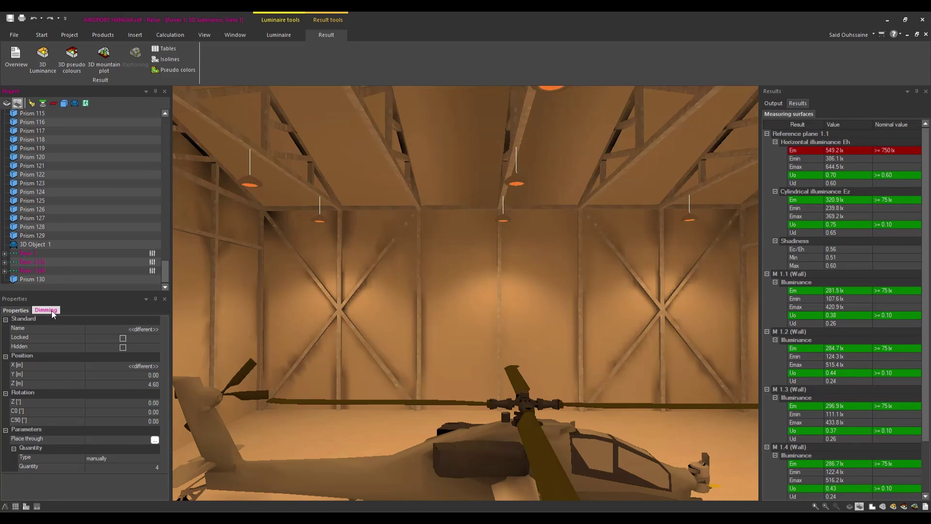
pyautogui.click(45, 310)
pyautogui.click(48, 341)
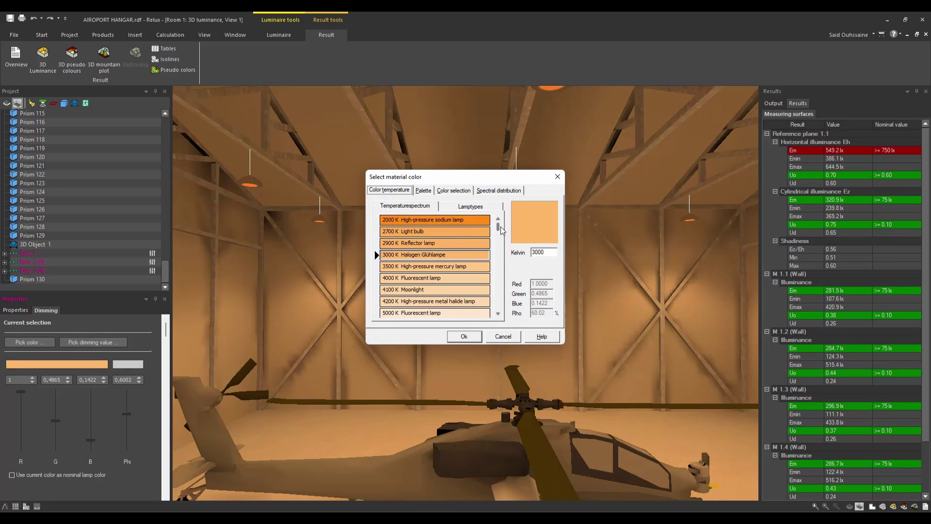
pyautogui.scroll(-1, 497, 231)
pyautogui.click(466, 232)
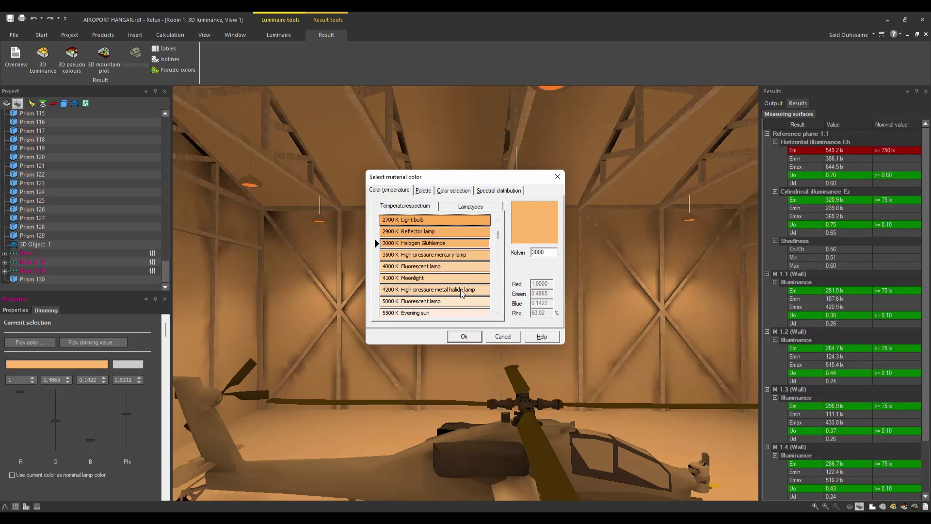
pyautogui.moveTo(498, 239); pyautogui.dragTo(498, 254)
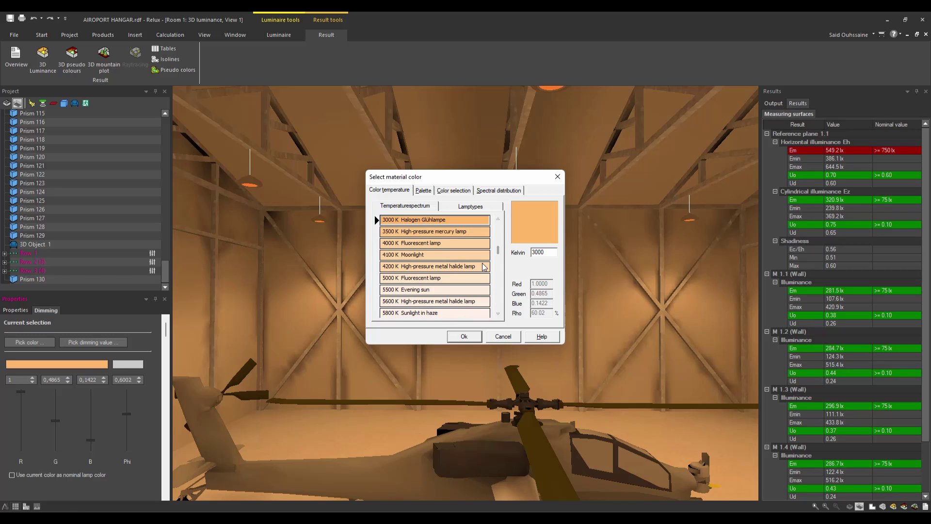
pyautogui.moveTo(500, 251); pyautogui.dragTo(499, 257)
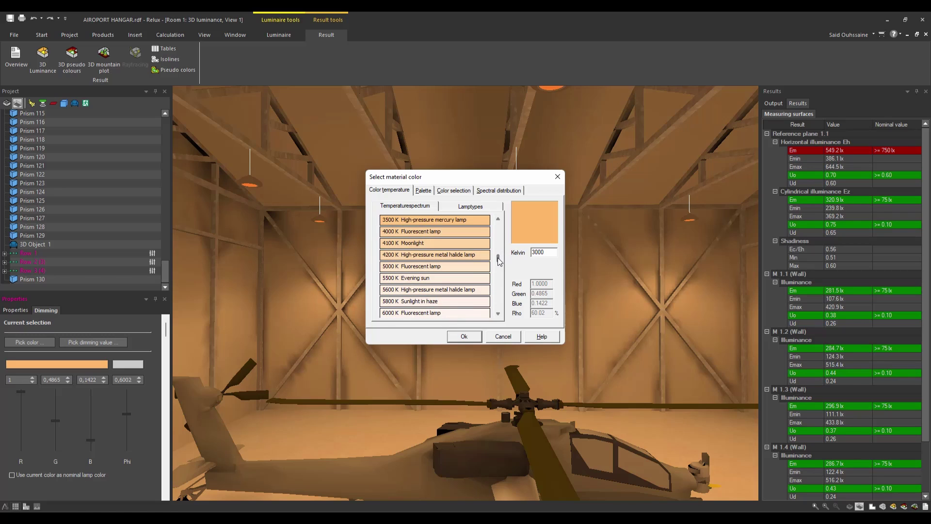
pyautogui.click(436, 313)
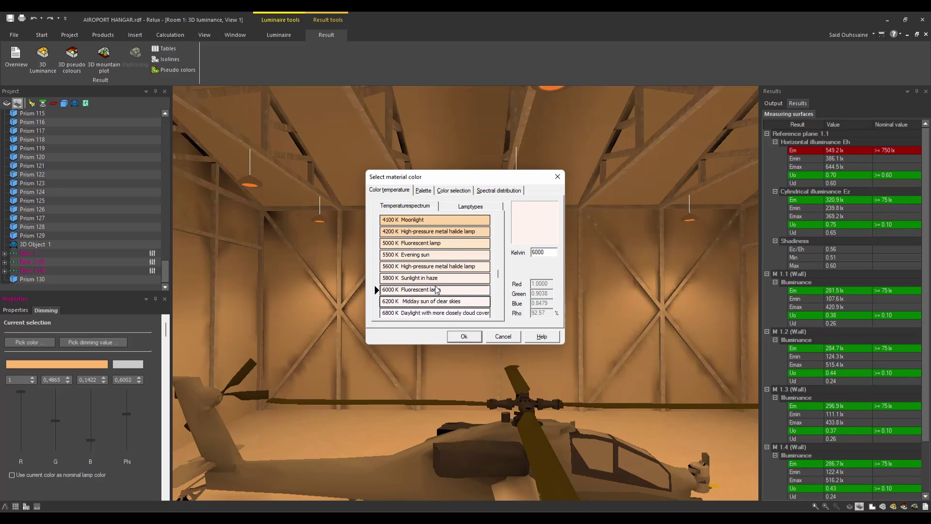
pyautogui.click(468, 338)
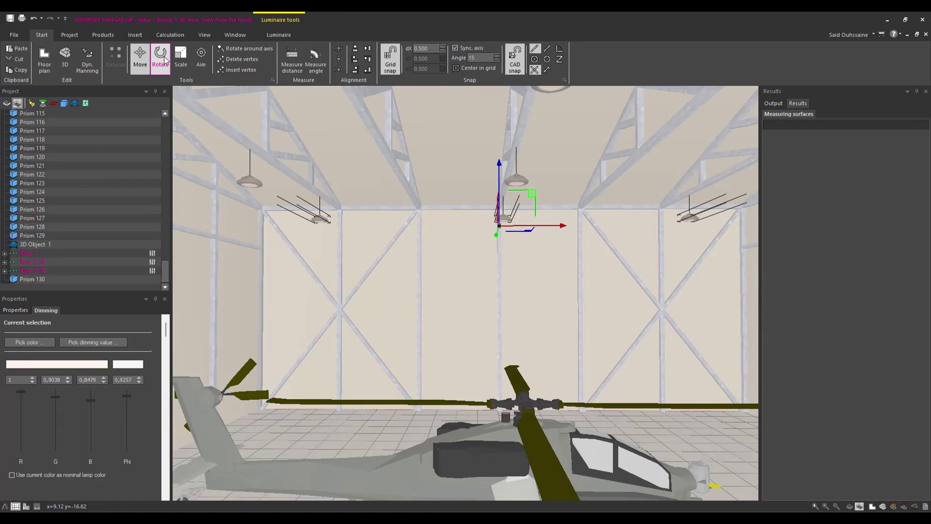
# - Recalculate the hangar lighting with the new 6000 K colour
pyautogui.click(169, 35)
pyautogui.click(16, 58)
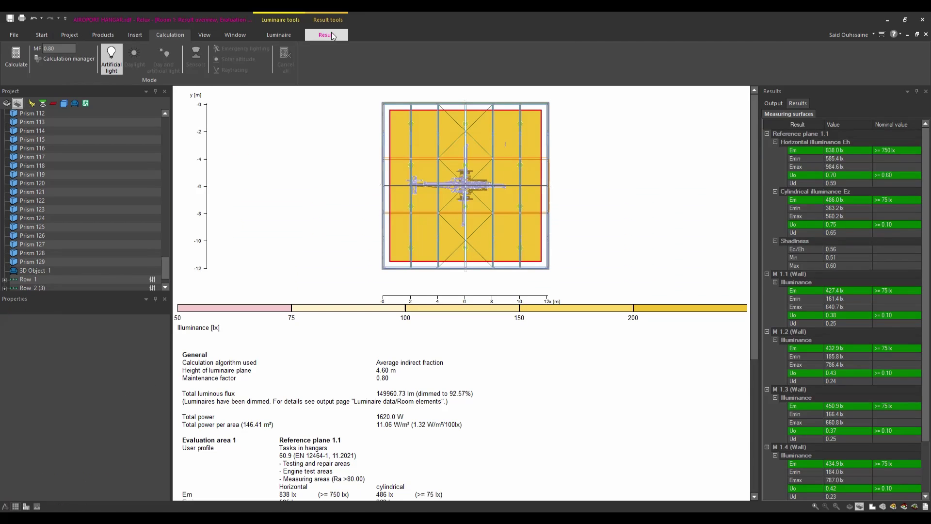
pyautogui.click(42, 56)
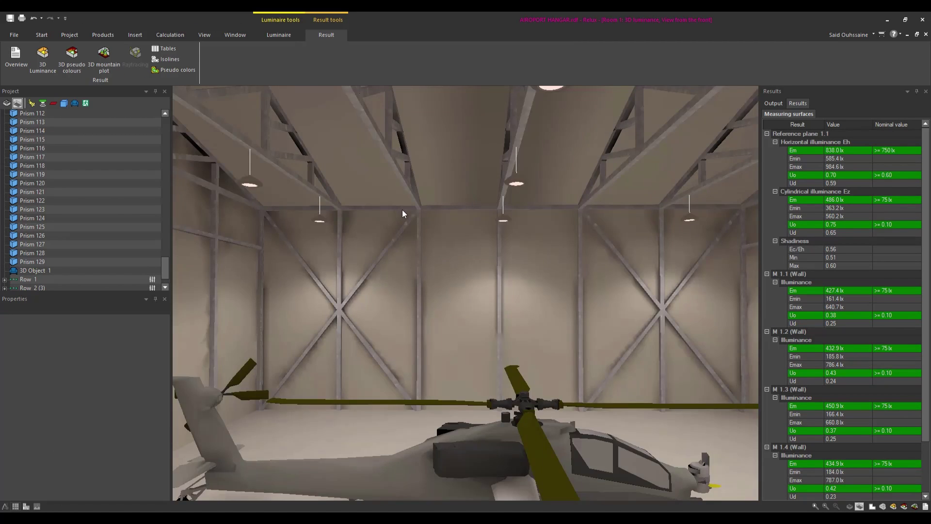
pyautogui.moveTo(402, 210)
pyautogui.mouseDown(button='middle')
pyautogui.moveTo(484, 223)
pyautogui.moveTo(422, 247)
pyautogui.moveTo(508, 226)
pyautogui.mouseUp(button='middle')
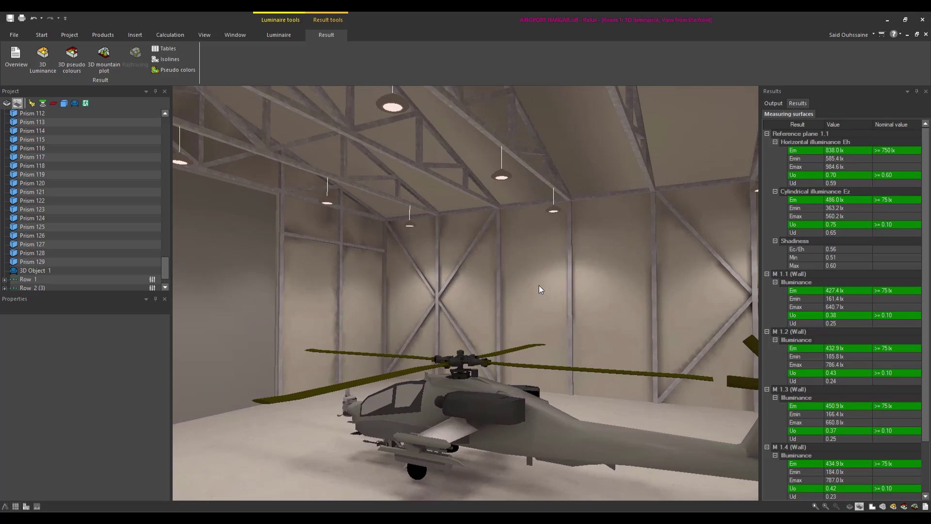
pyautogui.moveTo(539, 286)
pyautogui.mouseDown(button='middle')
pyautogui.moveTo(458, 286)
pyautogui.moveTo(539, 265)
pyautogui.mouseUp(button='middle')
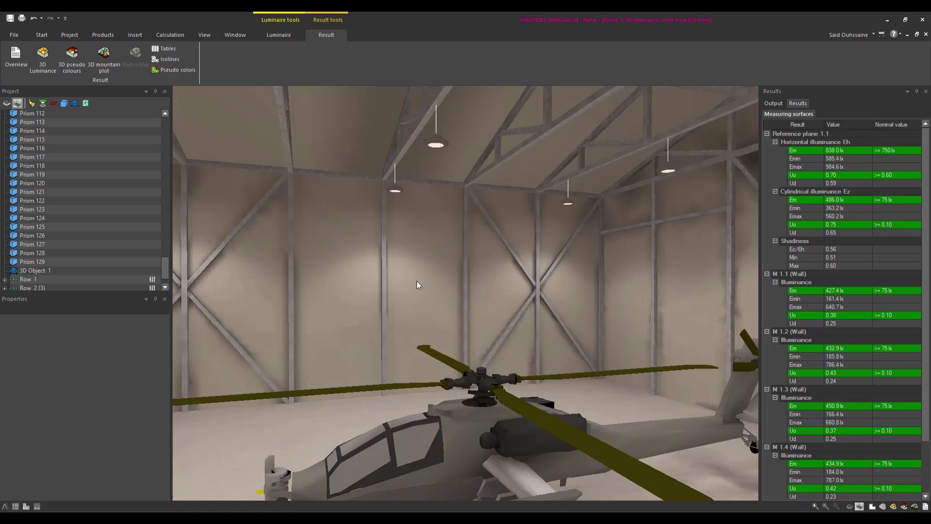
pyautogui.moveTo(407, 286); pyautogui.dragTo(452, 286)
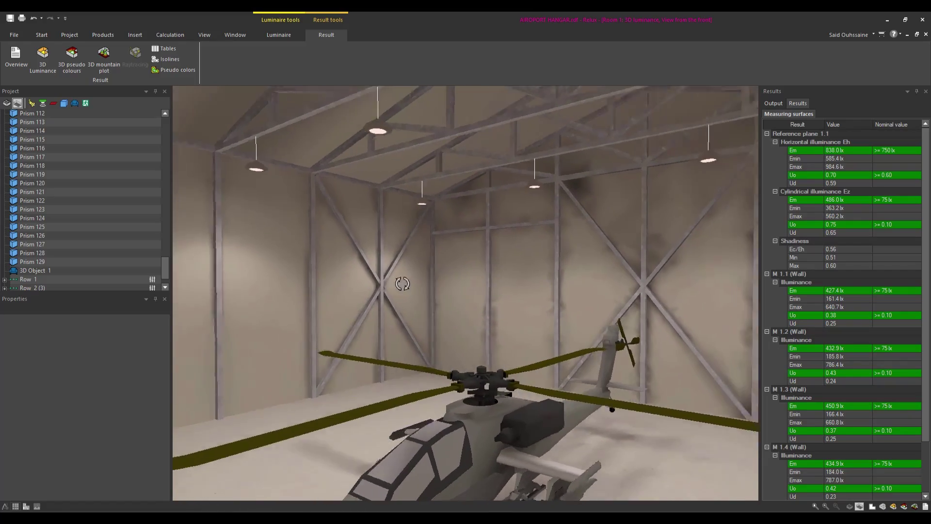
pyautogui.moveTo(451, 286)
pyautogui.mouseDown()
pyautogui.moveTo(480, 288)
pyautogui.moveTo(472, 276)
pyautogui.mouseUp()
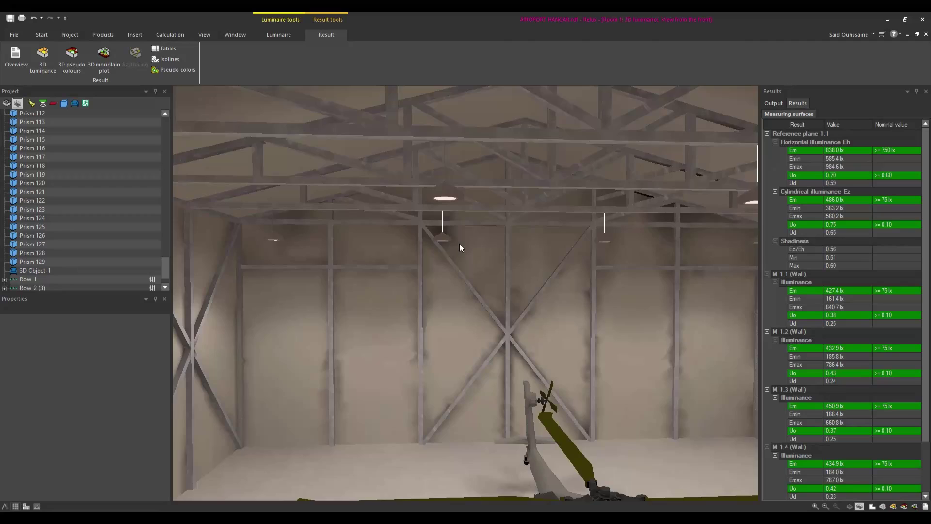
pyautogui.moveTo(459, 244)
pyautogui.mouseDown()
pyautogui.moveTo(485, 236)
pyautogui.moveTo(399, 257)
pyautogui.mouseUp()
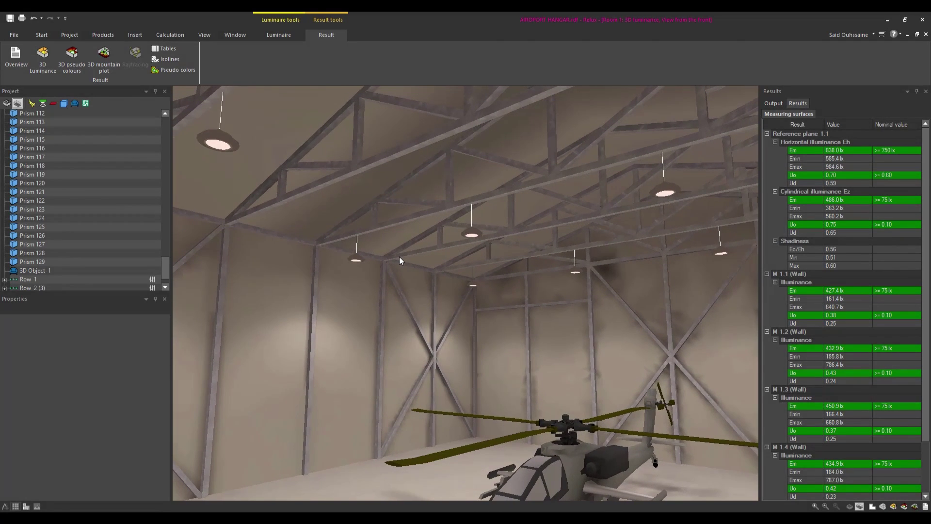
pyautogui.scroll(-1, 142, 267)
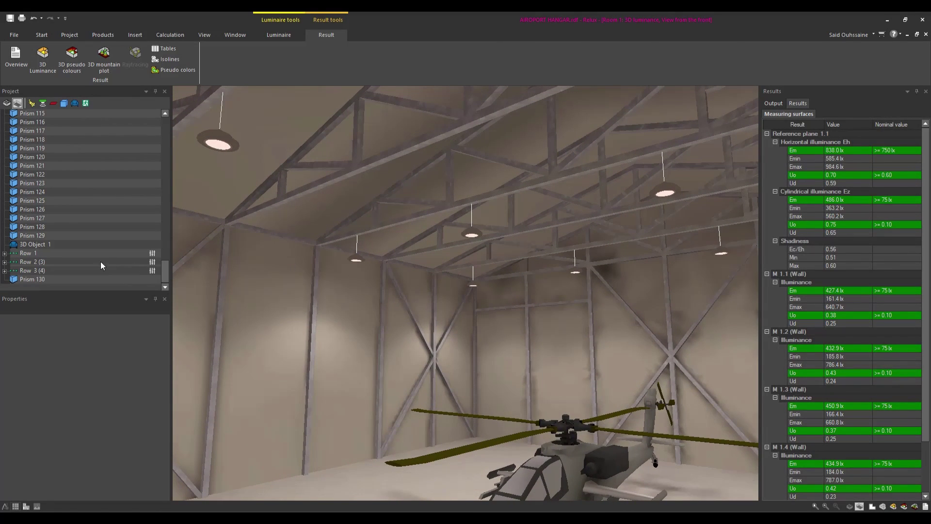
pyautogui.moveTo(465, 291); pyautogui.dragTo(400, 247)
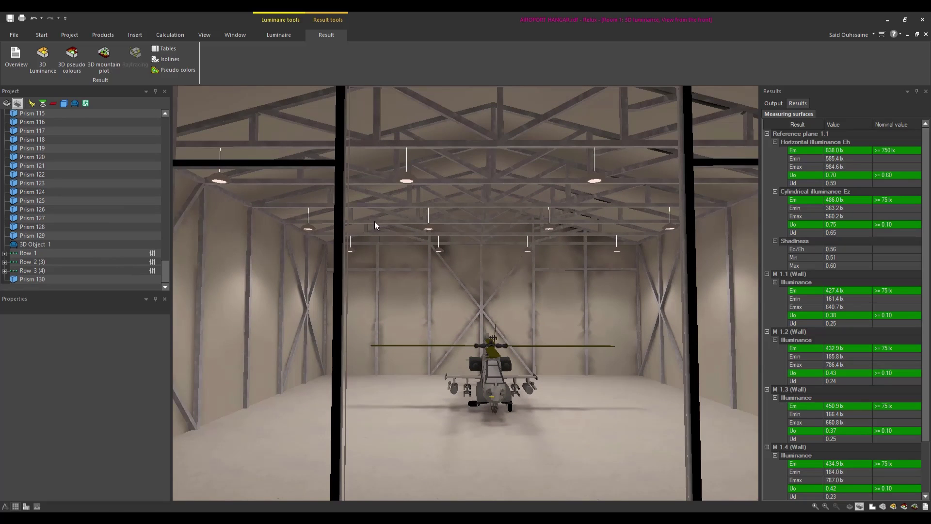
pyautogui.moveTo(454, 229)
pyautogui.mouseDown()
pyautogui.moveTo(505, 242)
pyautogui.moveTo(574, 230)
pyautogui.moveTo(708, 153)
pyautogui.mouseUp()
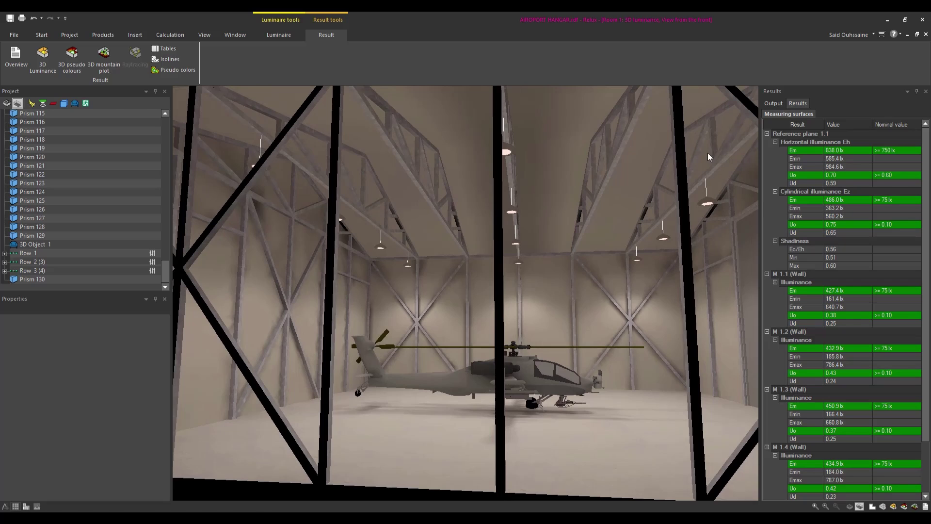
pyautogui.moveTo(344, 172)
pyautogui.mouseDown()
pyautogui.moveTo(380, 242)
pyautogui.moveTo(371, 247)
pyautogui.mouseUp()
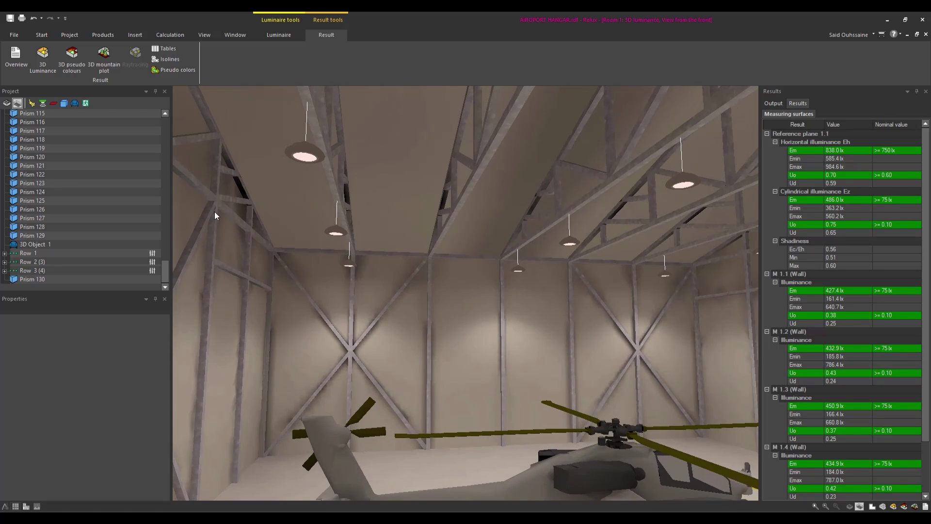
# - Select Row 1 and return from the luminance render to the editable 3D view
pyautogui.click(25, 254)
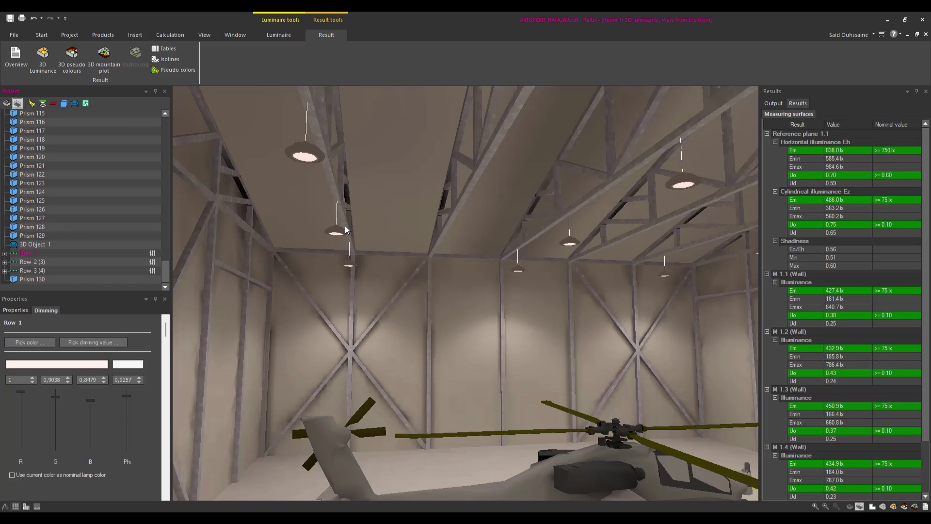
pyautogui.moveTo(504, 232); pyautogui.dragTo(498, 242)
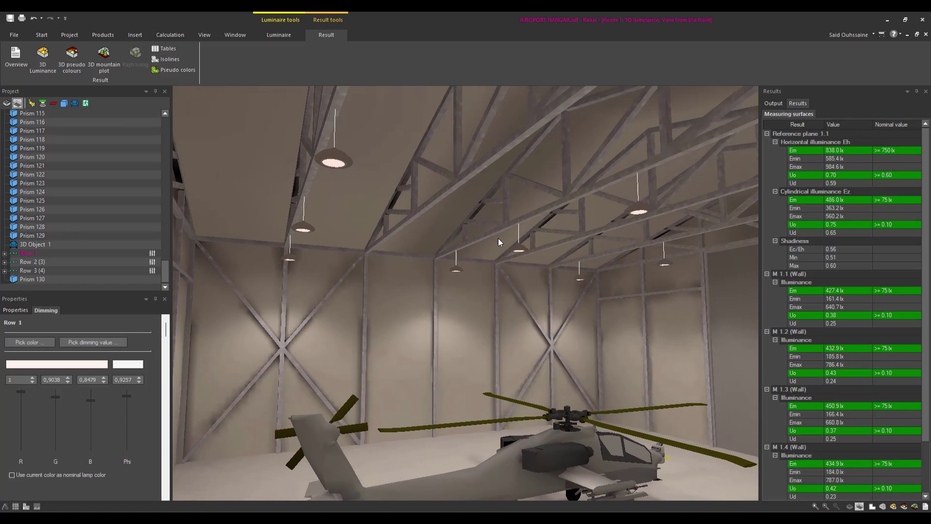
pyautogui.press('Escape')
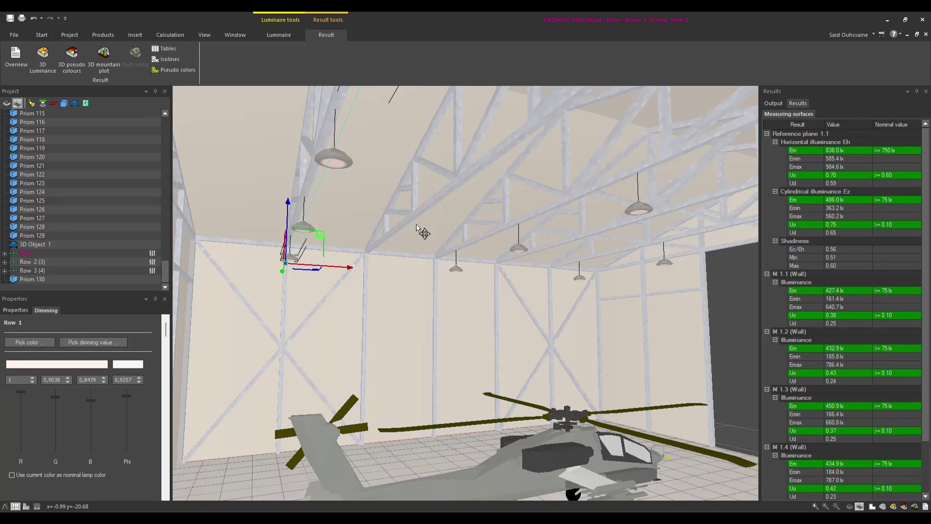
pyautogui.moveTo(437, 266); pyautogui.dragTo(423, 260, button='middle')
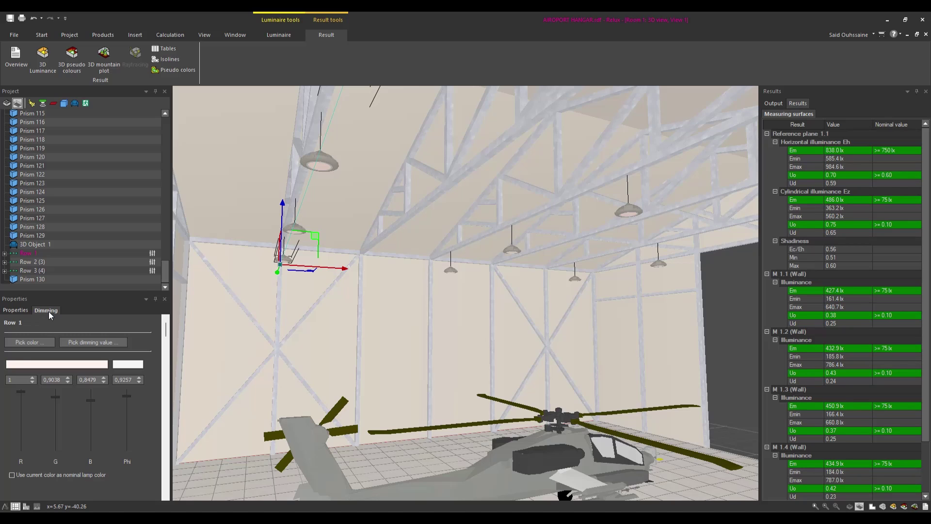
# - Set Row 1's light colour to a blue swatch from the Palette
pyautogui.click(33, 343)
pyautogui.click(423, 191)
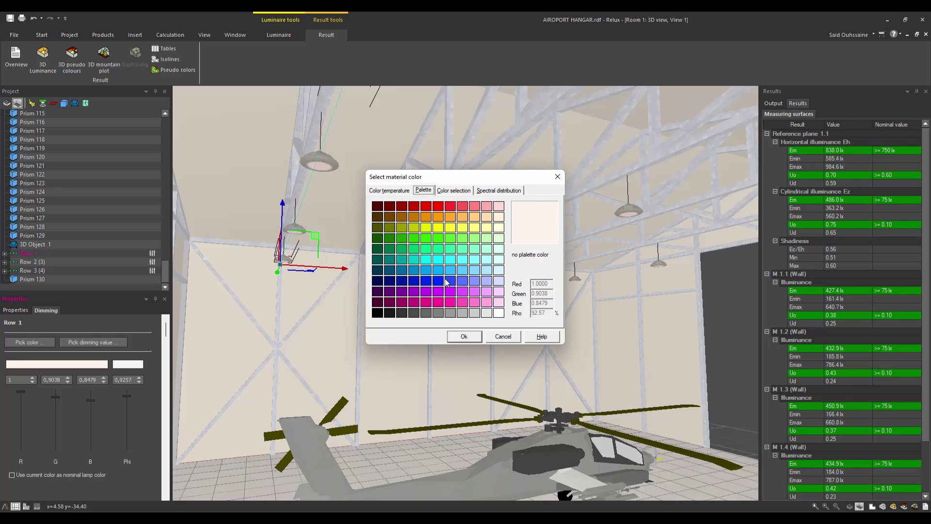
pyautogui.click(426, 271)
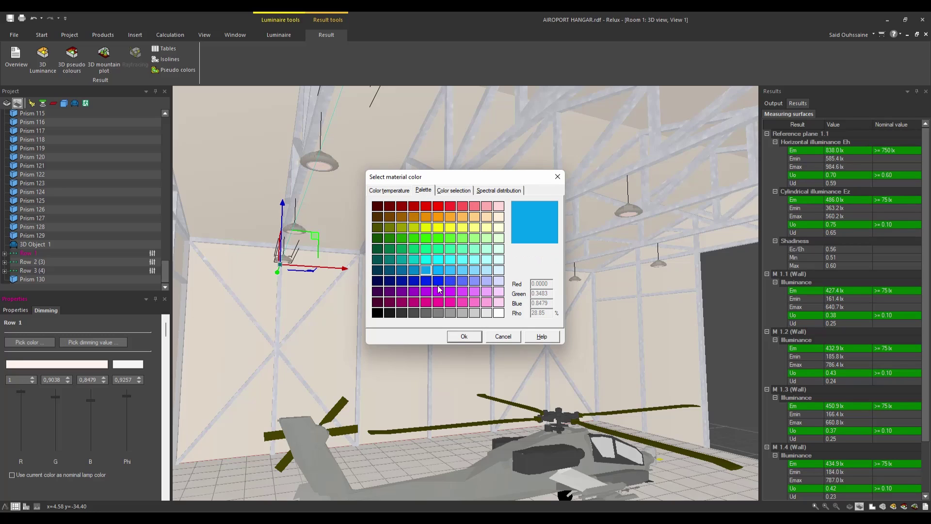
pyautogui.click(478, 336)
pyautogui.moveTo(382, 278)
pyautogui.mouseDown(button='middle')
pyautogui.moveTo(254, 292)
pyautogui.moveTo(437, 218)
pyautogui.mouseUp(button='middle')
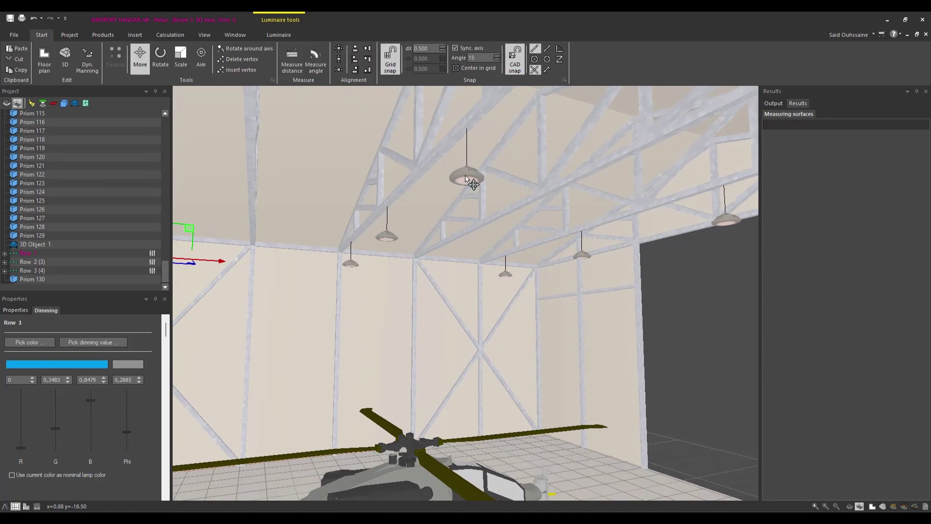
# - Set Row 3's light colour to a green swatch from the Palette
pyautogui.click(472, 179)
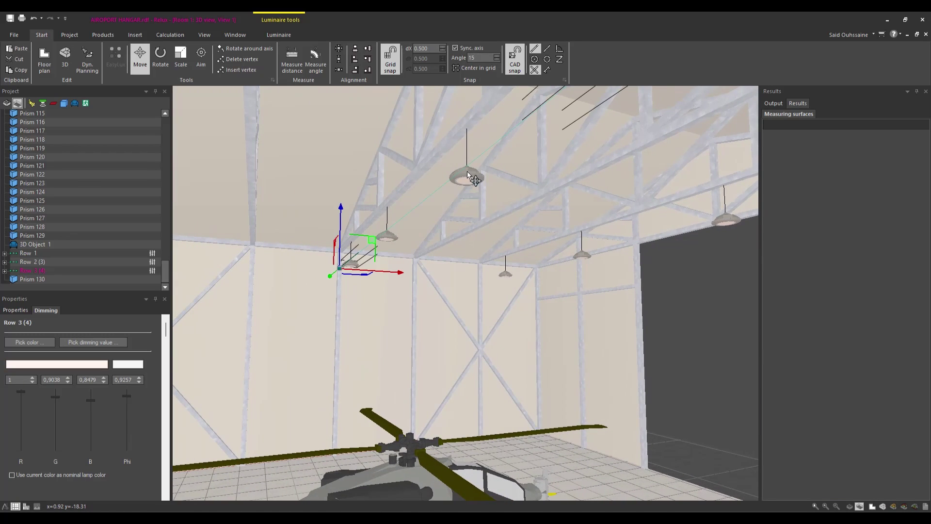
pyautogui.click(43, 343)
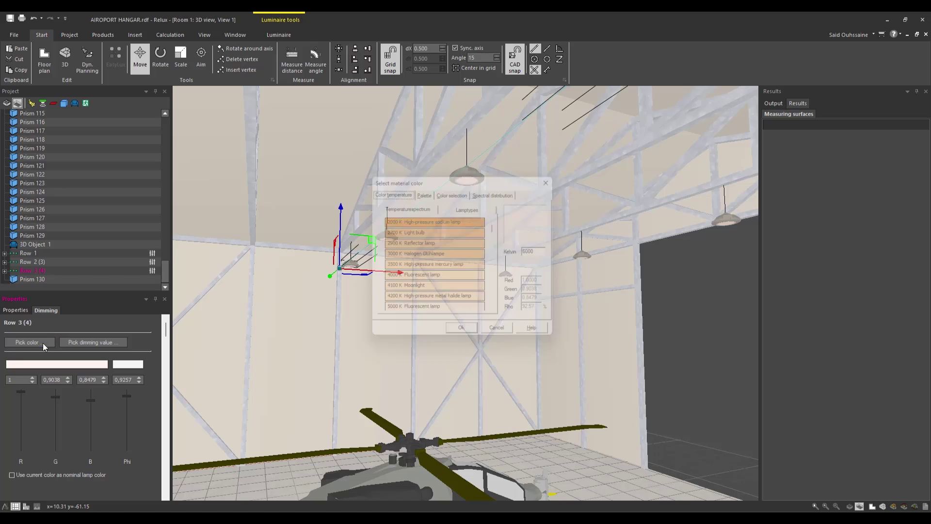
pyautogui.click(424, 191)
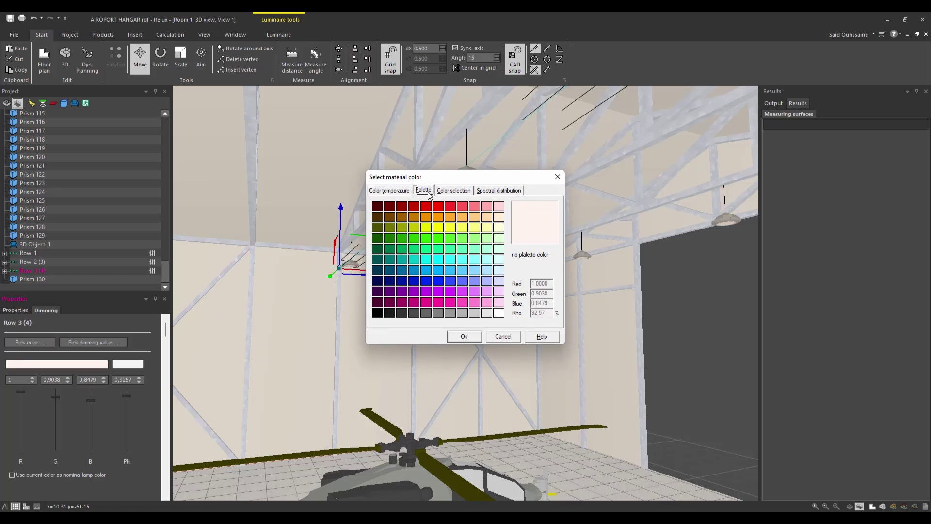
pyautogui.click(415, 238)
pyautogui.click(464, 337)
pyautogui.moveTo(473, 342); pyautogui.dragTo(538, 271, button='middle')
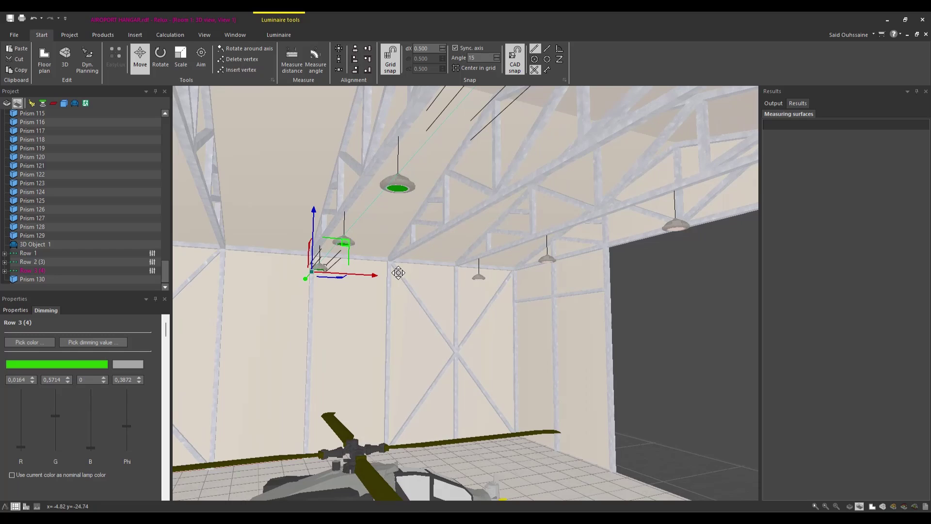
# - Assign a yellow palette swatch as the light colour of the selected Row 2 luminaires
pyautogui.click(540, 262)
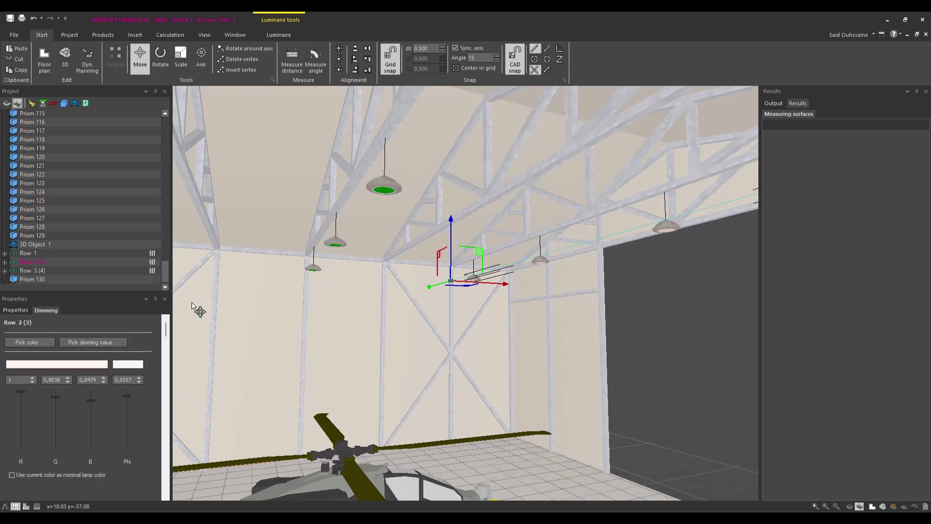
pyautogui.click(30, 343)
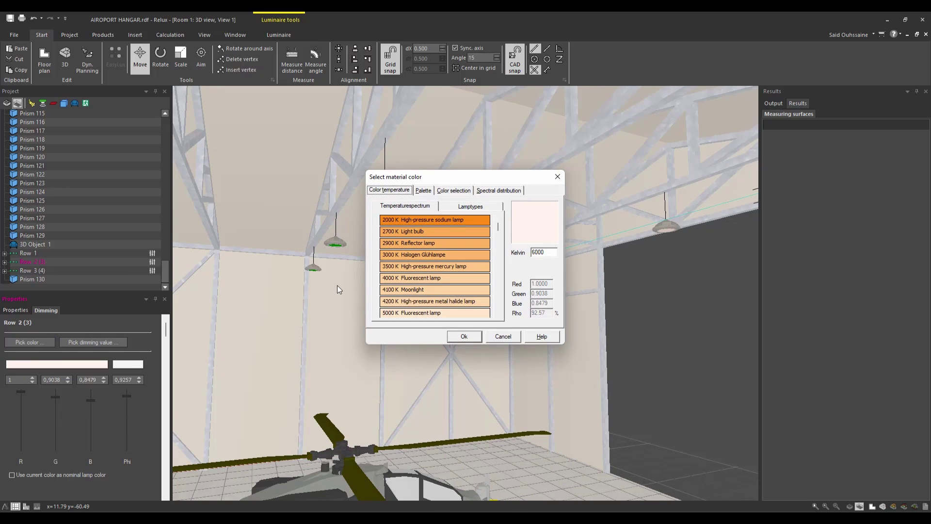
pyautogui.click(424, 190)
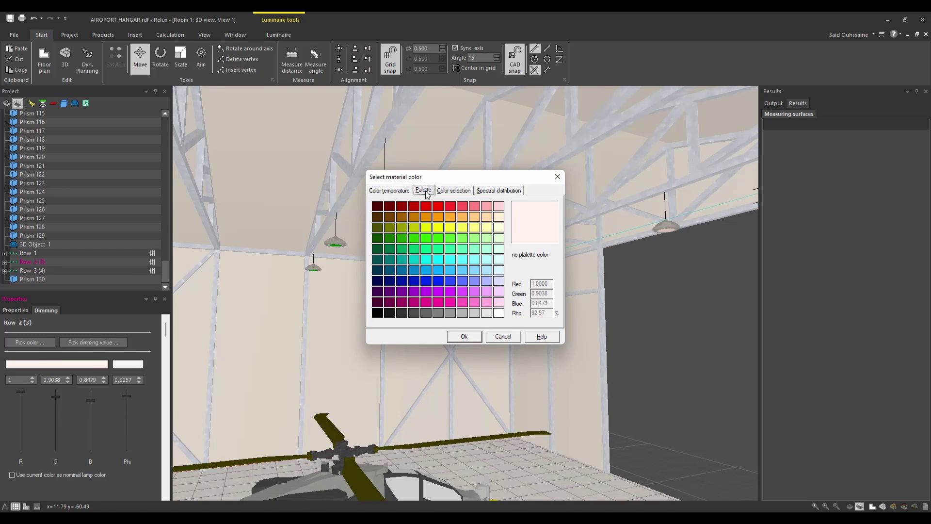
pyautogui.click(439, 229)
pyautogui.click(465, 336)
pyautogui.moveTo(466, 342); pyautogui.dragTo(514, 340, button='middle')
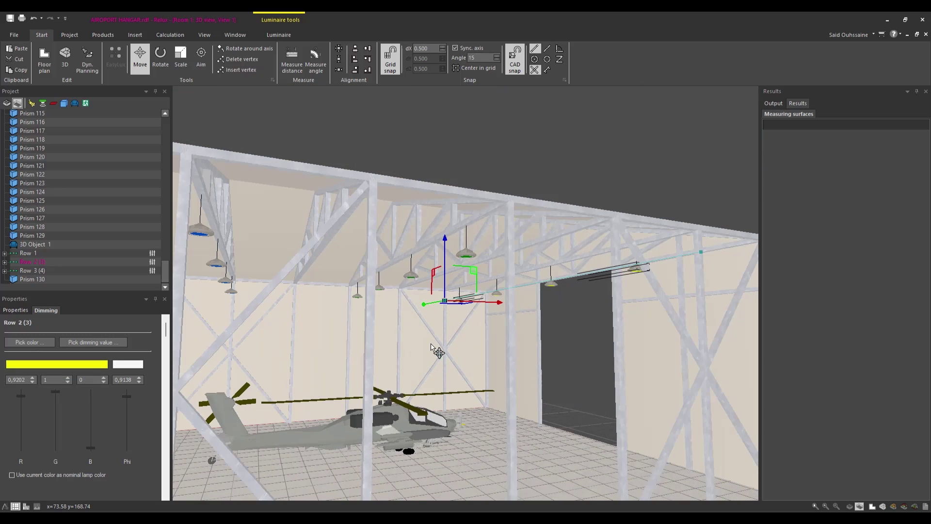
pyautogui.scroll(-3, 514, 340)
pyautogui.scroll(-2, 515, 340)
pyautogui.scroll(-2, 481, 299)
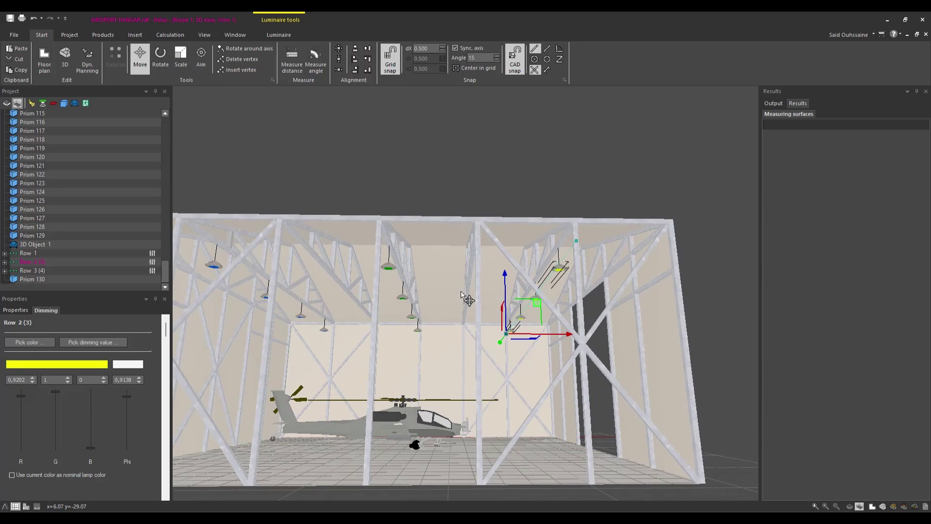
# - Run the lighting calculation and display the 3D luminance render of the results
pyautogui.click(169, 35)
pyautogui.click(15, 58)
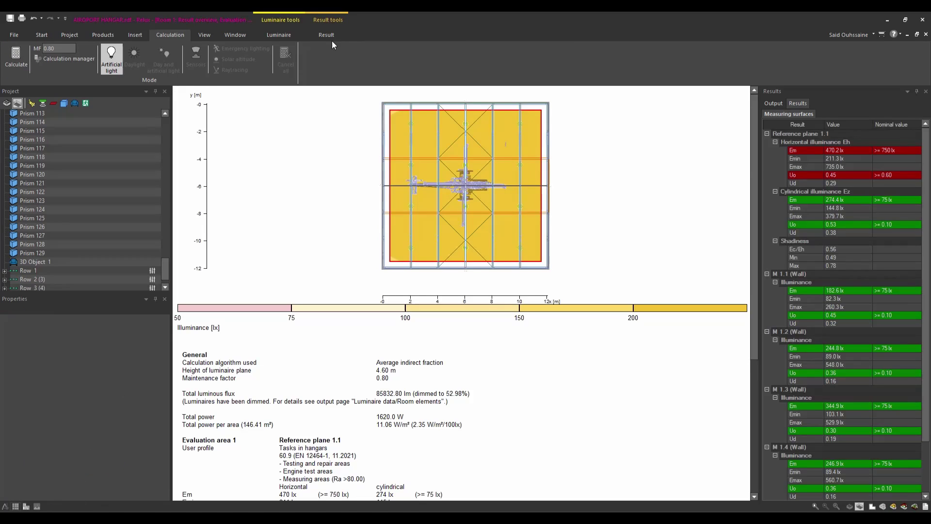
pyautogui.click(332, 38)
pyautogui.click(42, 59)
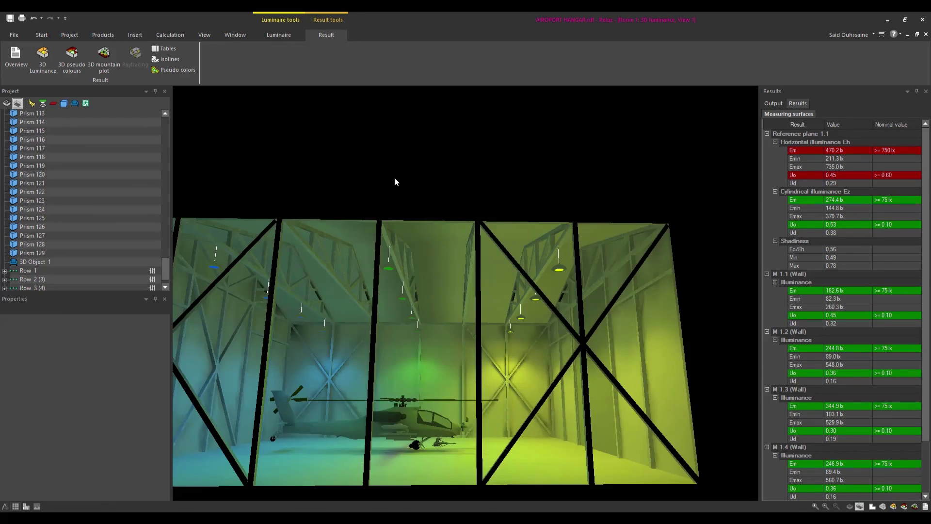
# - Orbit the render to view the hangar walls lit blue, green and yellow
pyautogui.moveTo(429, 194); pyautogui.dragTo(462, 199, button='middle')
pyautogui.scroll(5, 461, 283)
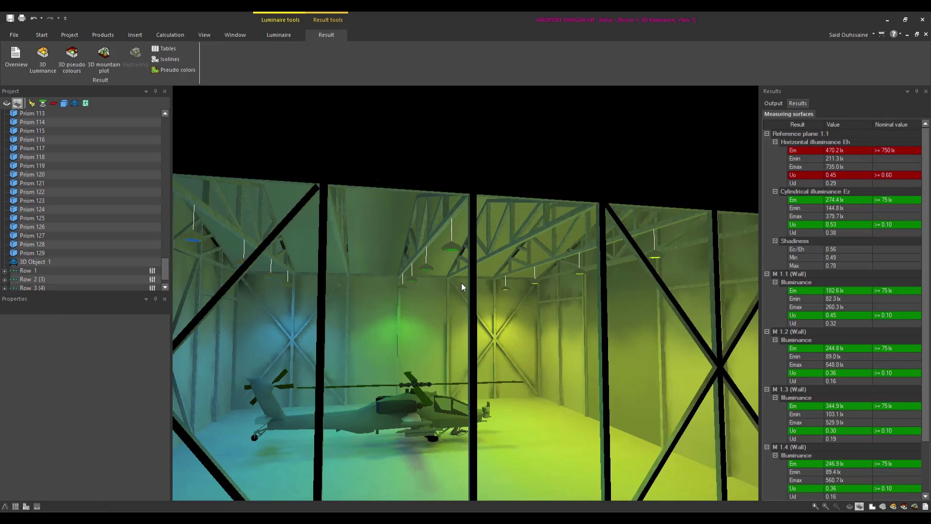
pyautogui.scroll(3, 471, 235)
pyautogui.moveTo(471, 235)
pyautogui.mouseDown(button='middle')
pyautogui.moveTo(562, 241)
pyautogui.moveTo(454, 307)
pyautogui.mouseUp(button='middle')
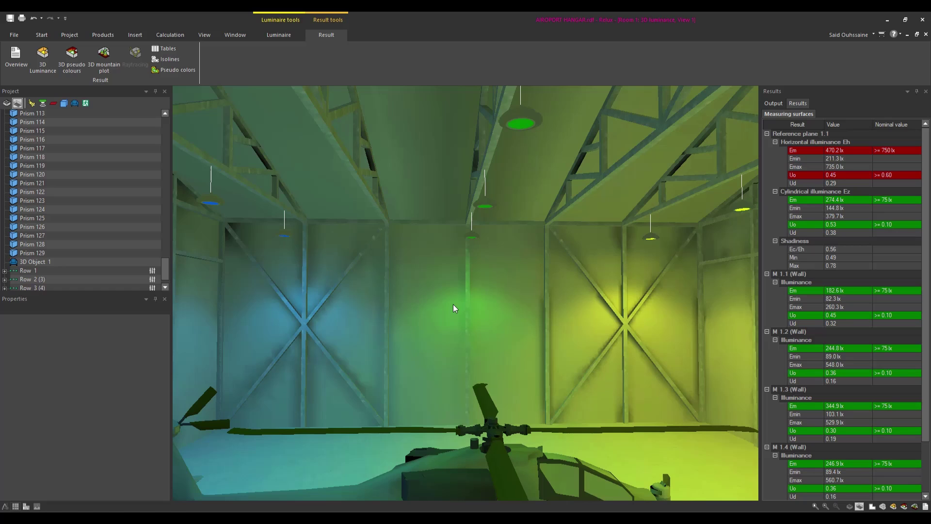
pyautogui.scroll(-5, 454, 305)
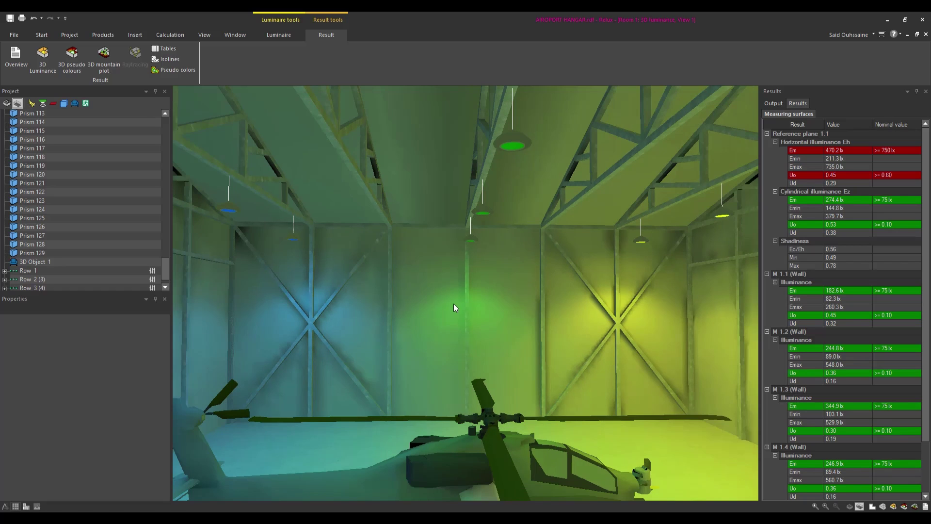
pyautogui.scroll(-4, 454, 305)
pyautogui.scroll(-3, 453, 303)
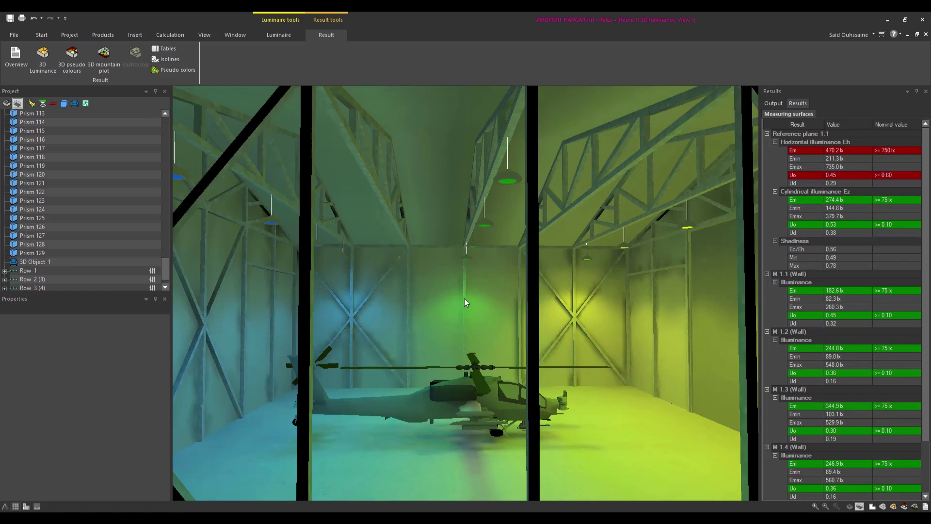
pyautogui.moveTo(481, 250)
pyautogui.mouseDown(button='middle')
pyautogui.moveTo(464, 248)
pyautogui.moveTo(505, 247)
pyautogui.mouseUp(button='middle')
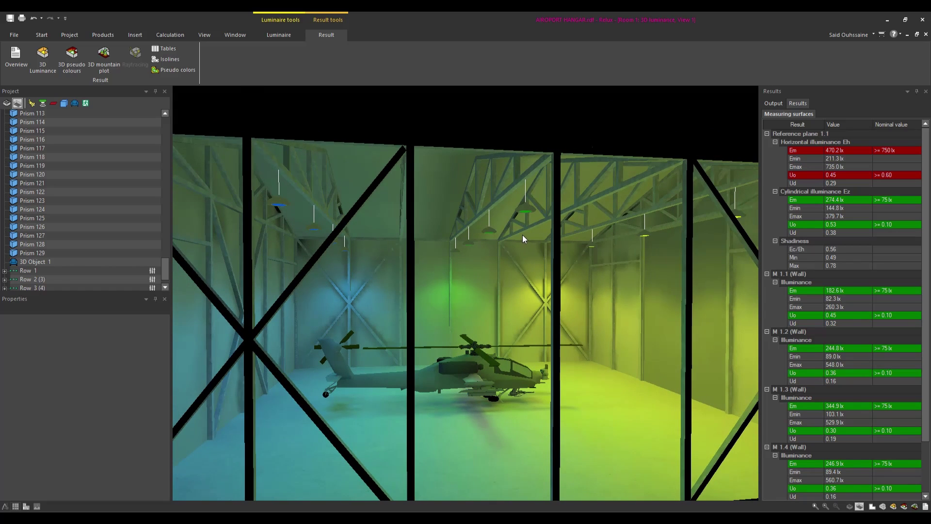
pyautogui.scroll(2, 522, 235)
pyautogui.scroll(2, 522, 236)
pyautogui.scroll(3, 484, 215)
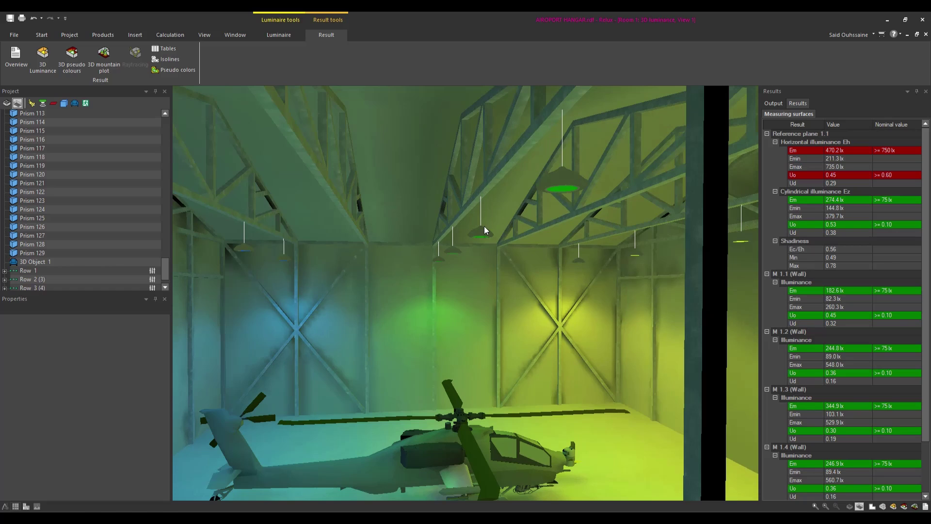
pyautogui.scroll(-2, 481, 243)
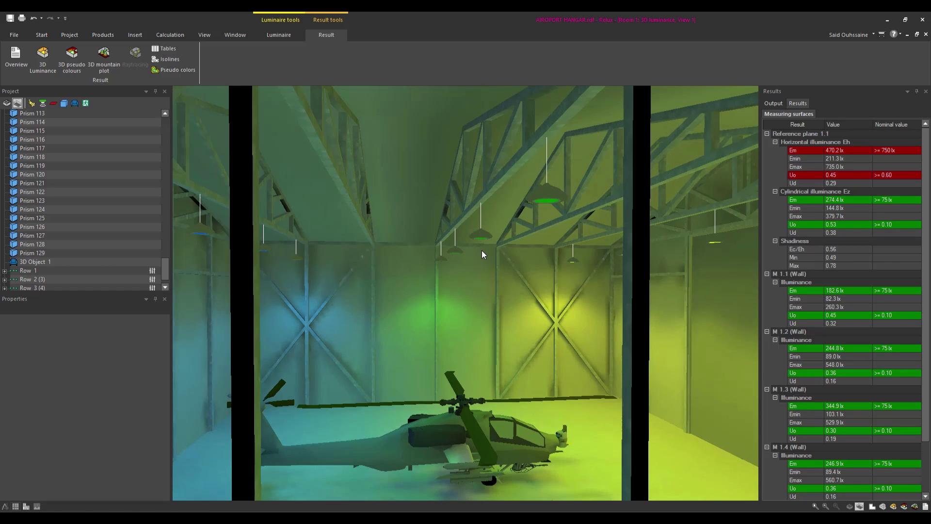
pyautogui.moveTo(482, 251); pyautogui.dragTo(608, 249, button='middle')
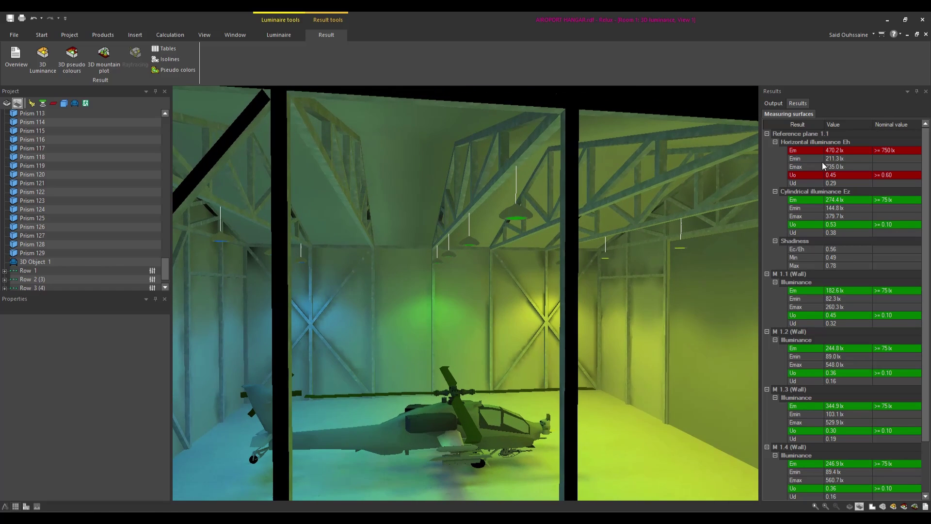